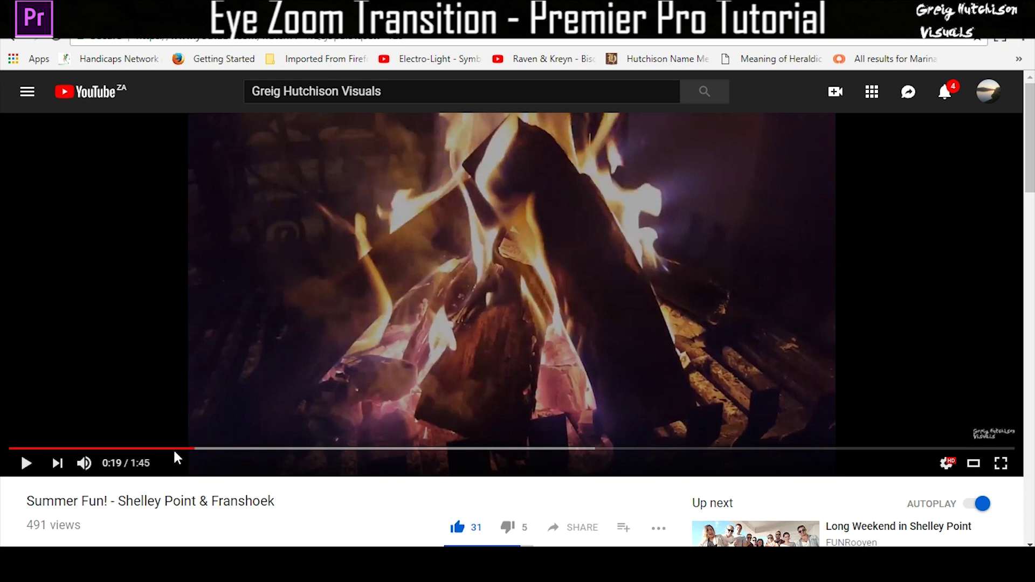
Step: Play the finished example from 0:15 and pause on the fire shot
click(159, 448)
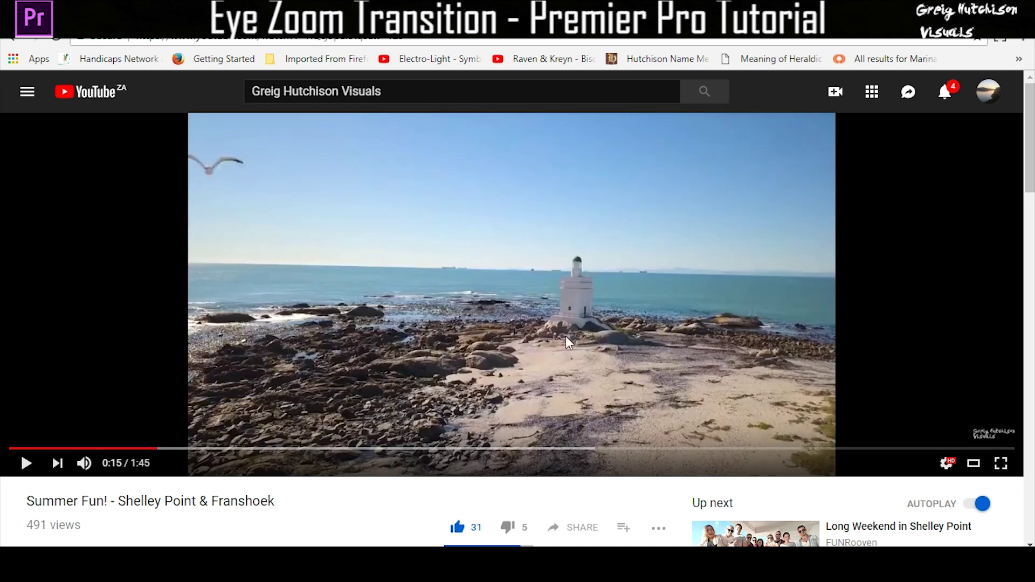
click(851, 301)
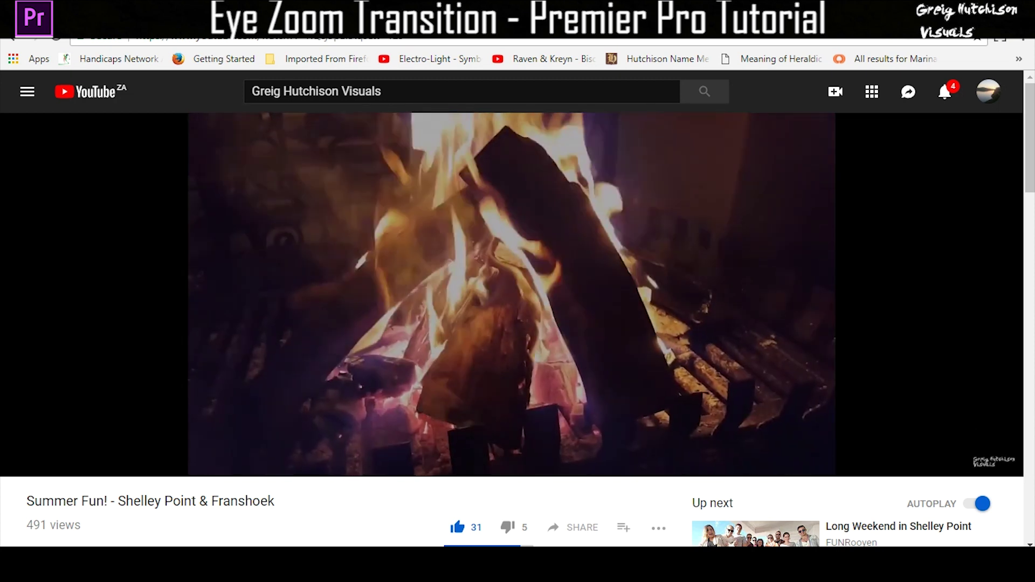
click(850, 305)
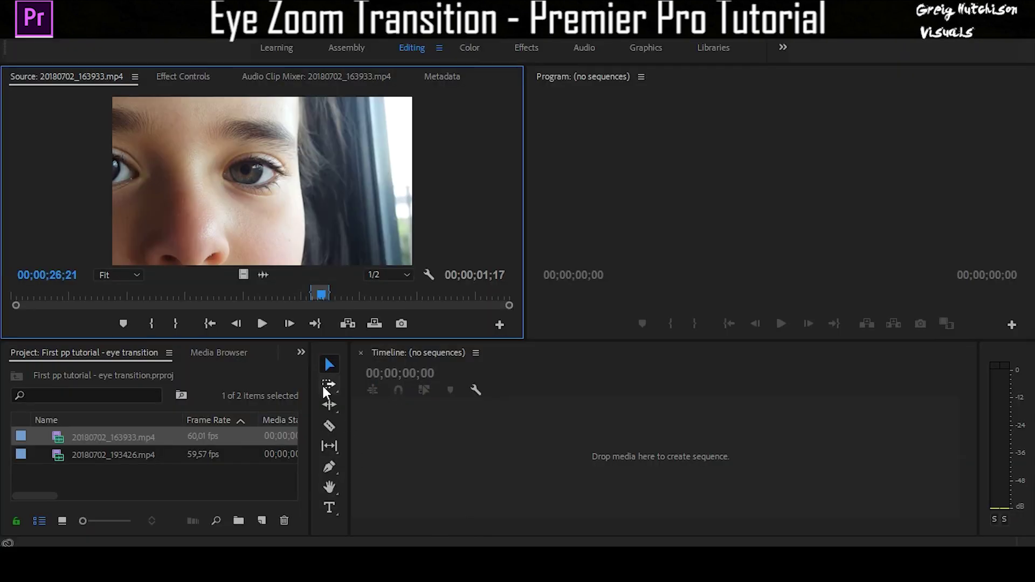
Step: Preview and scrub through the eye and fire footage in the Source monitor
drag(316, 298, 319, 293)
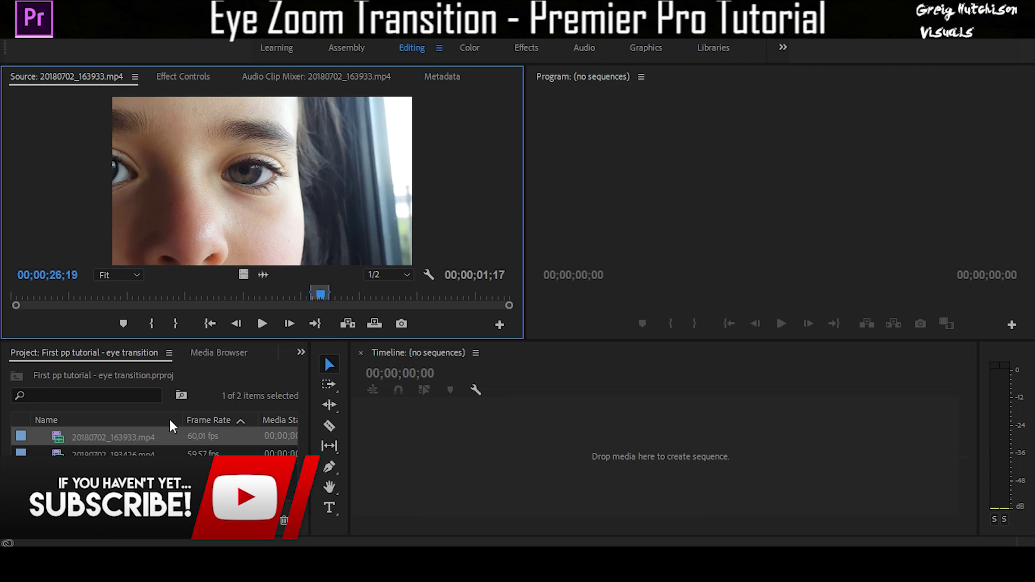
click(161, 452)
double_click(162, 452)
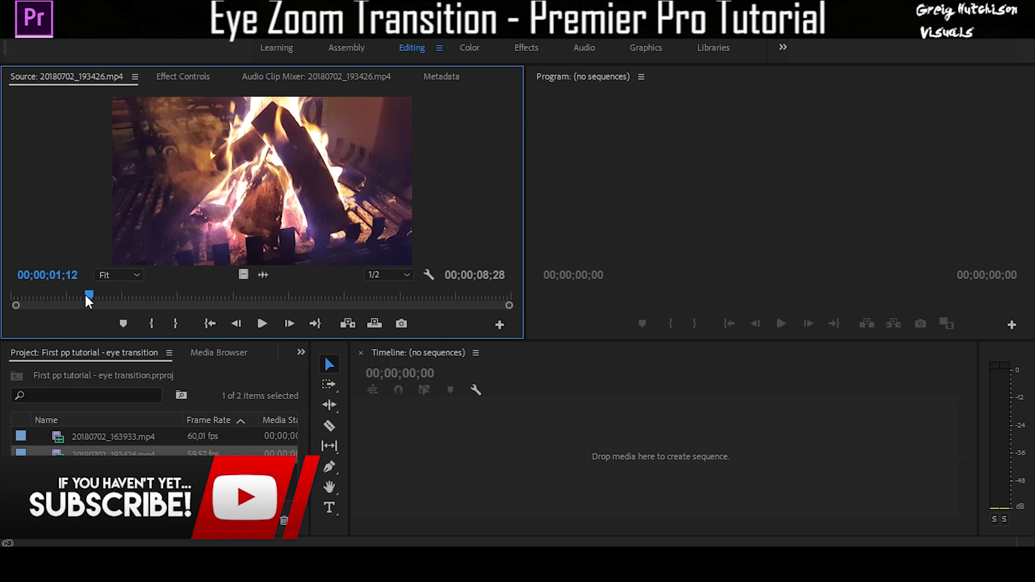
drag(87, 298, 171, 338)
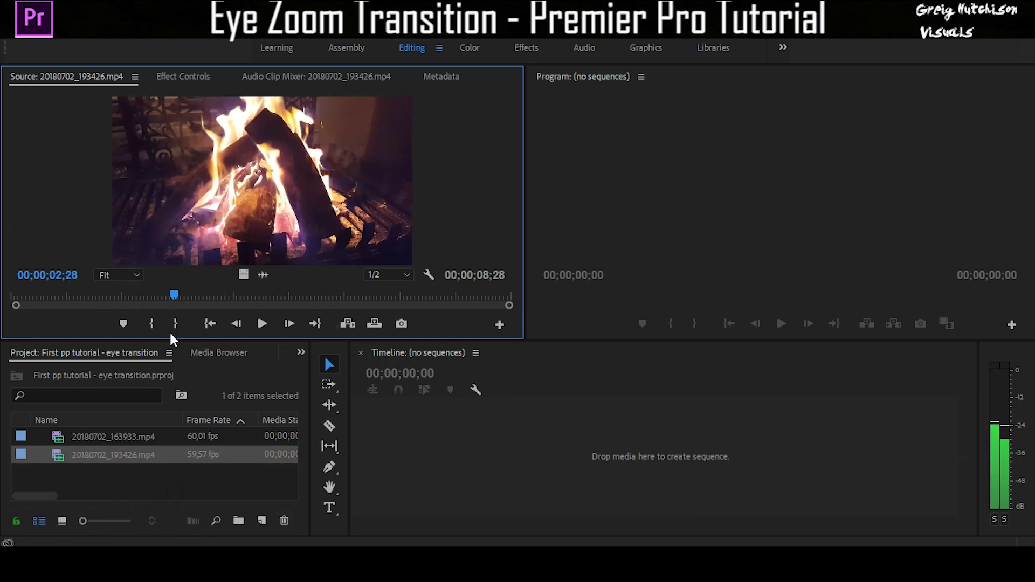
click(102, 437)
drag(170, 294, 209, 299)
Step: Reload the eye clip for preview, cancelling an accidental rename
click(92, 436)
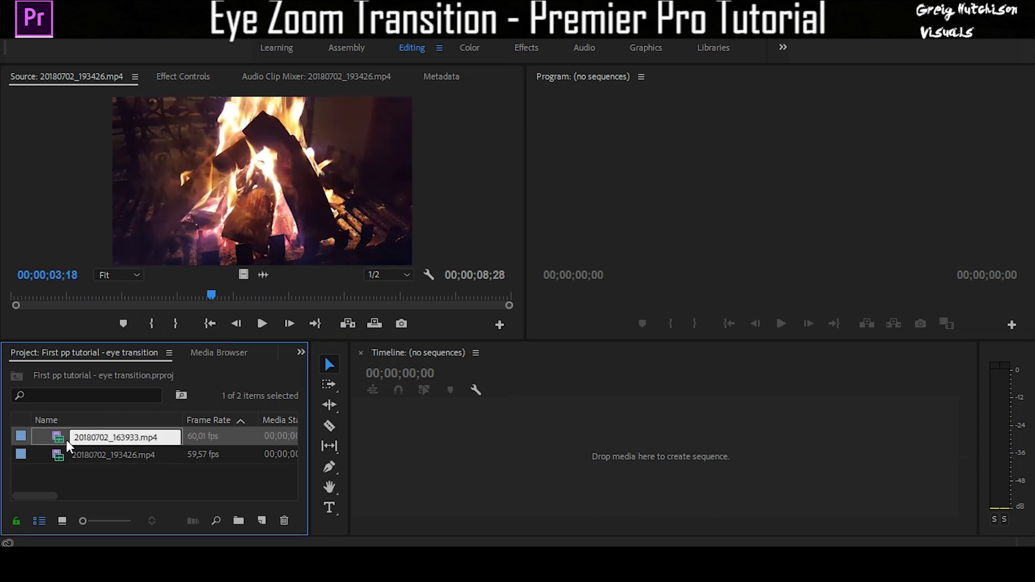
click(64, 439)
double_click(69, 435)
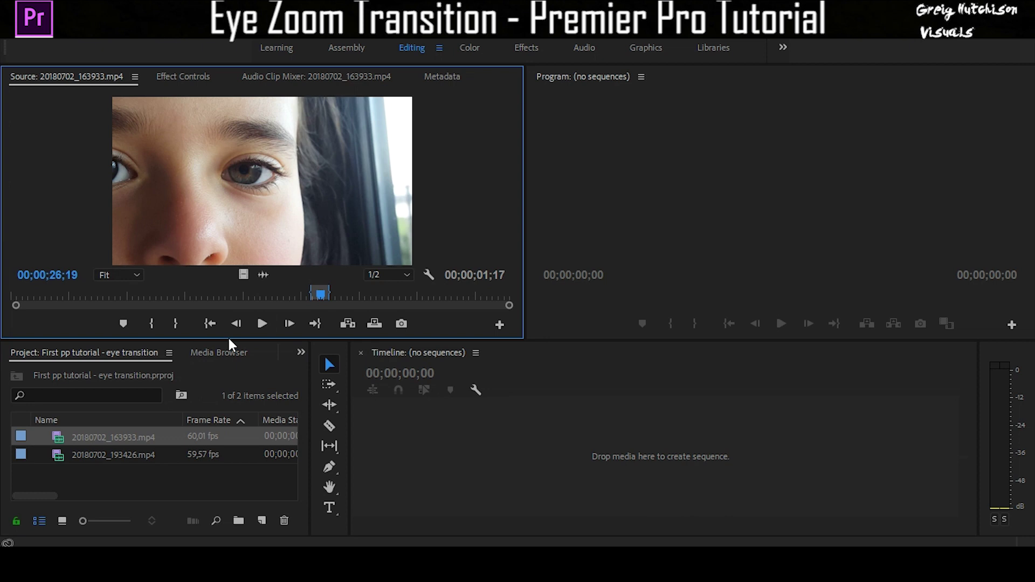
click(78, 435)
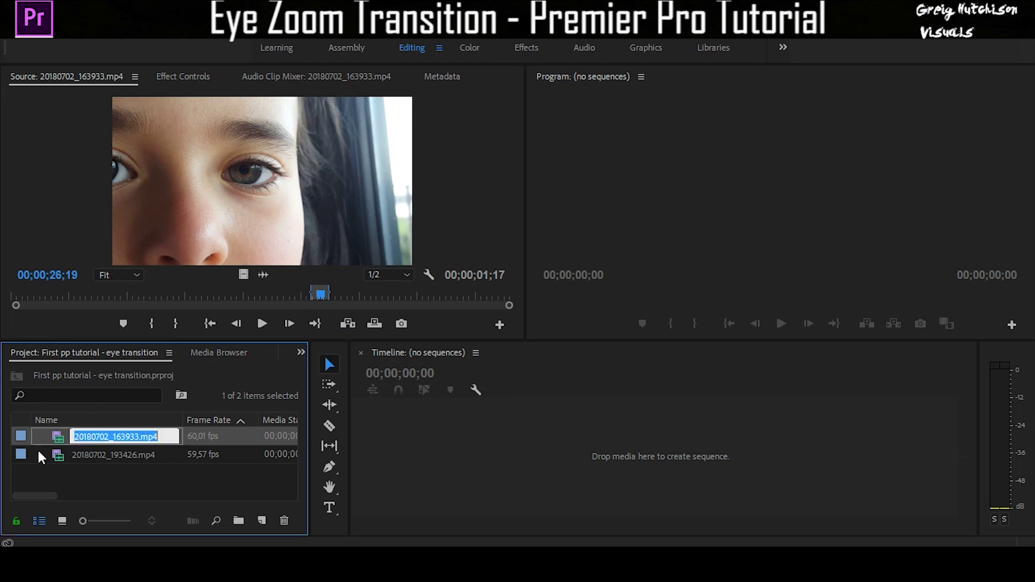
Step: Create a sequence from the eye clip, unlink it, and delete the A1 audio
drag(105, 433, 416, 447)
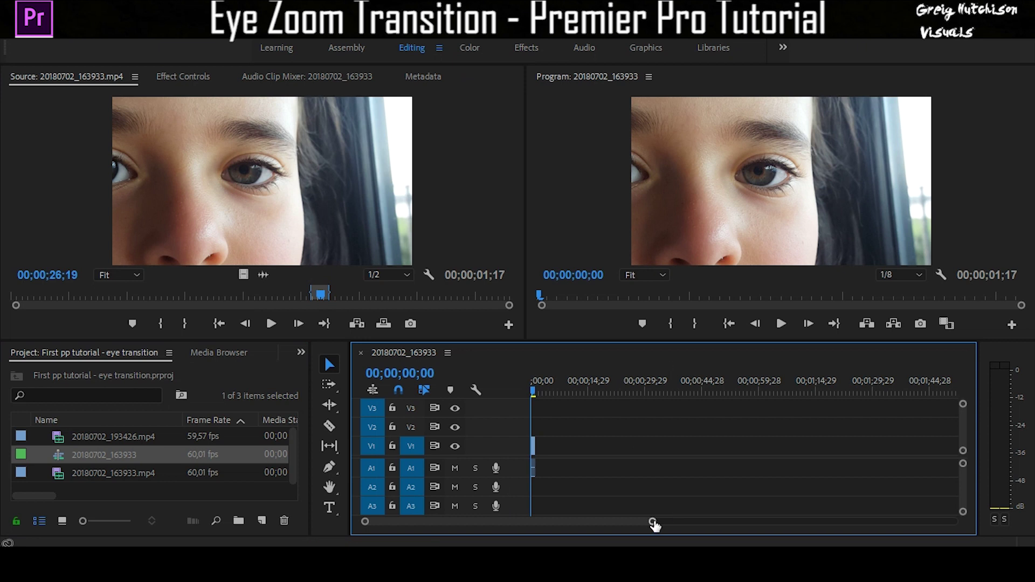
drag(653, 522, 529, 536)
right_click(610, 464)
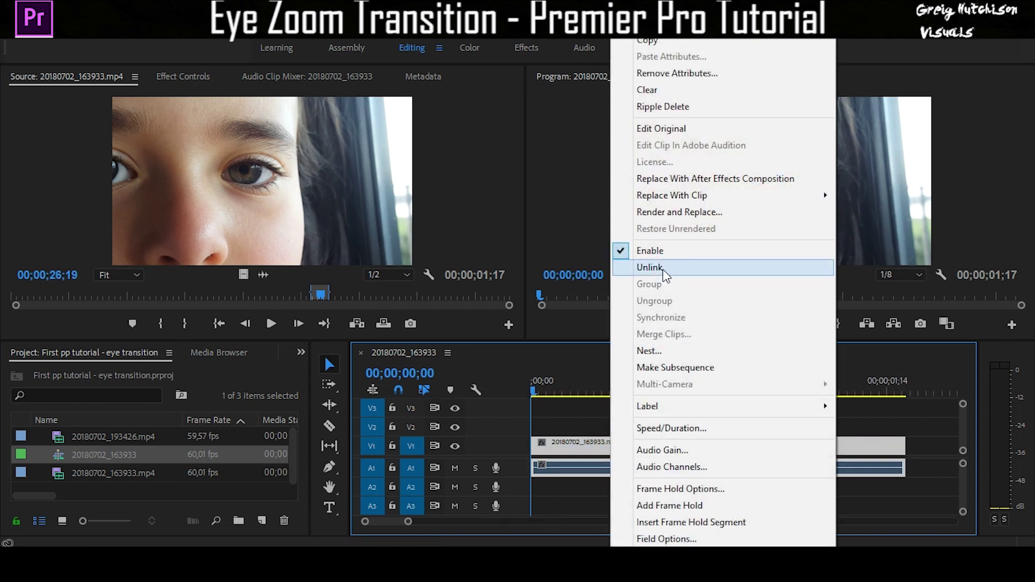
click(662, 268)
click(645, 464)
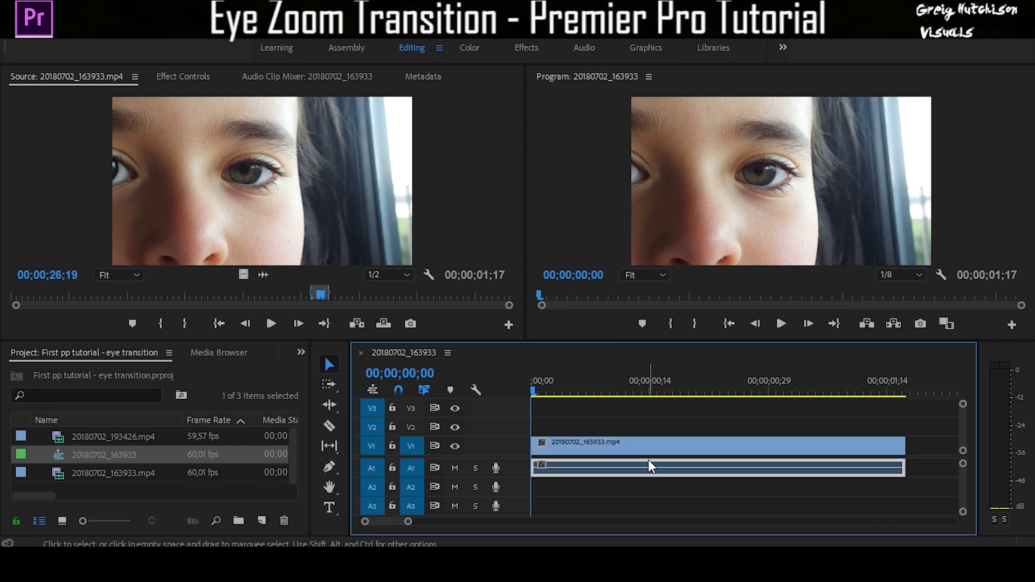
key(Delete)
click(539, 387)
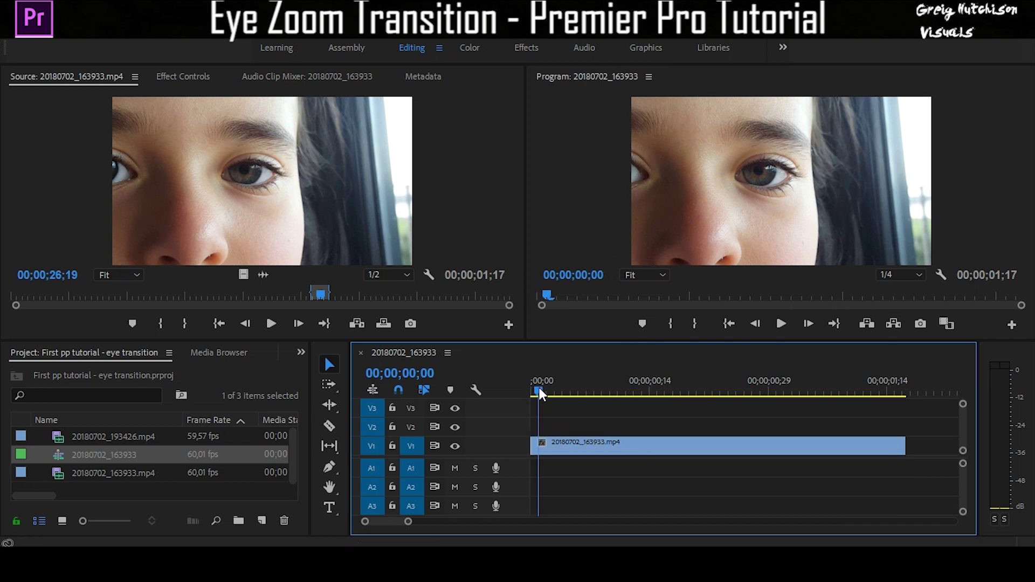
drag(539, 387, 610, 415)
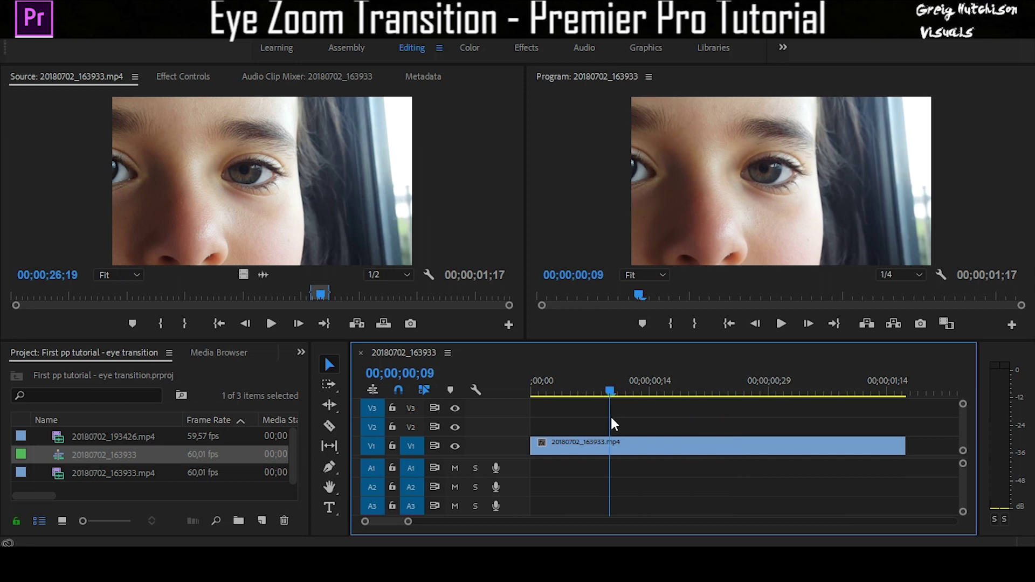
Step: Set the V1 eye clip's Speed to 40% (duration 00;00;03;28) and play it back
right_click(635, 444)
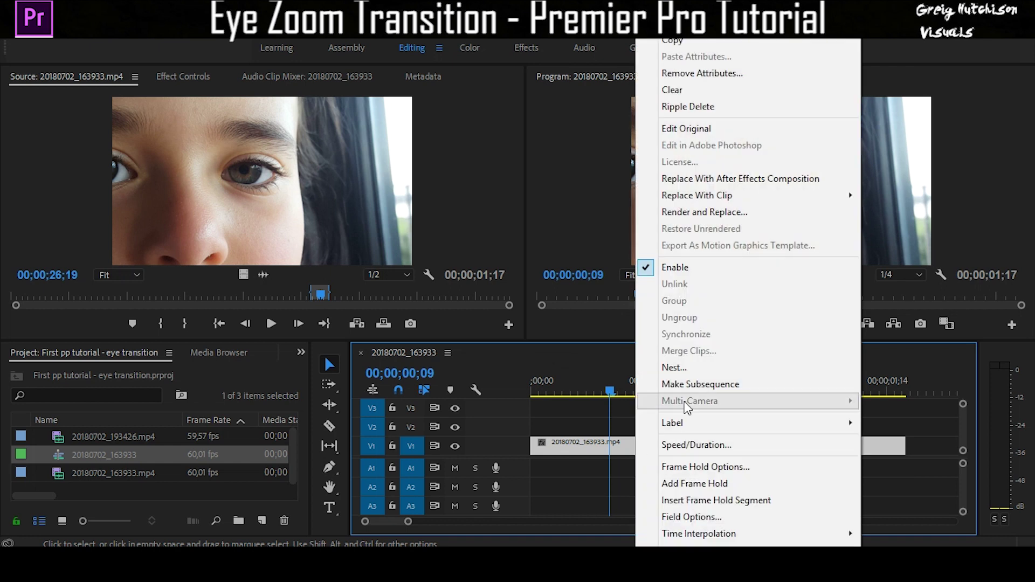
click(685, 443)
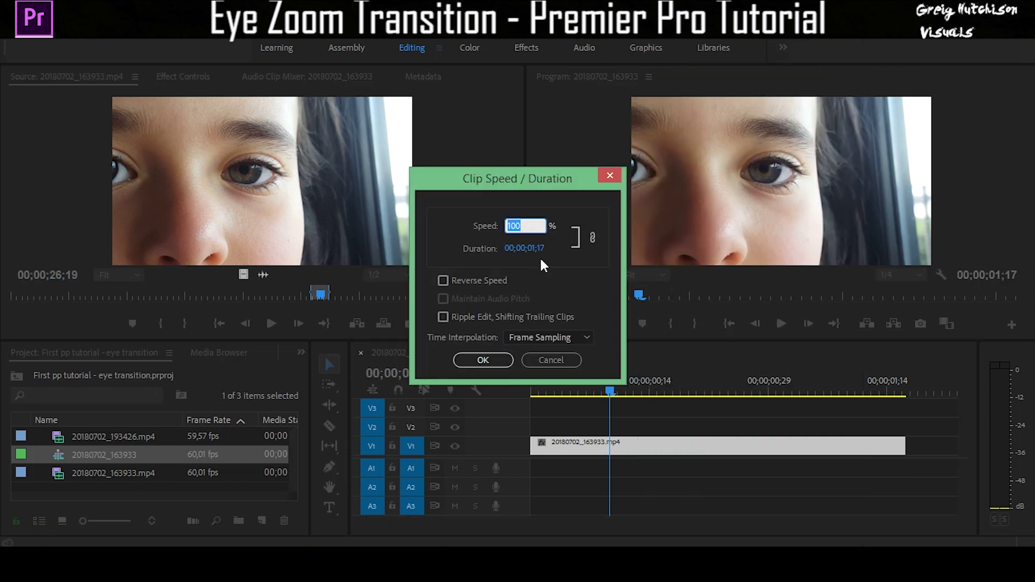
text(40)
key(Return)
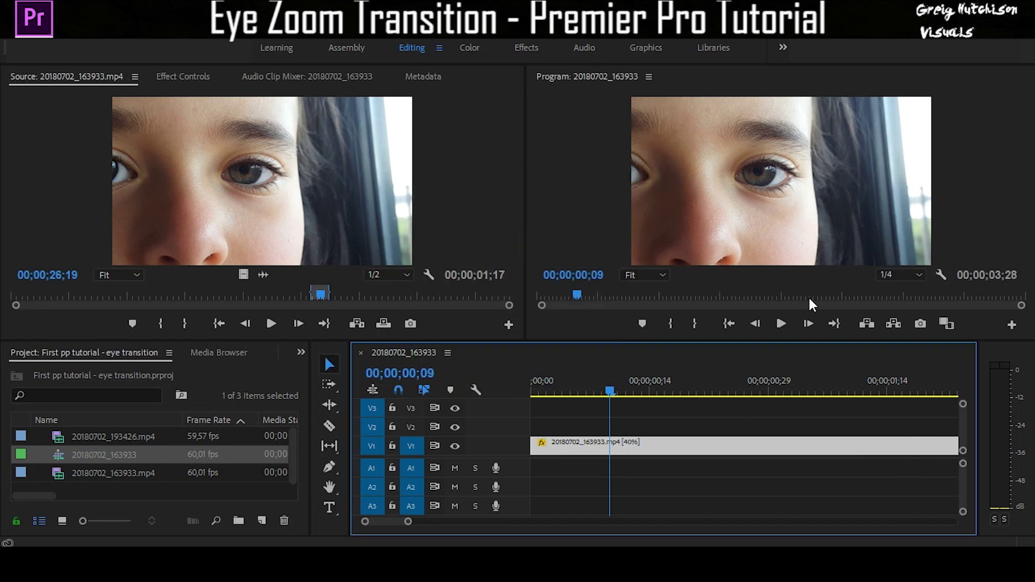
click(781, 327)
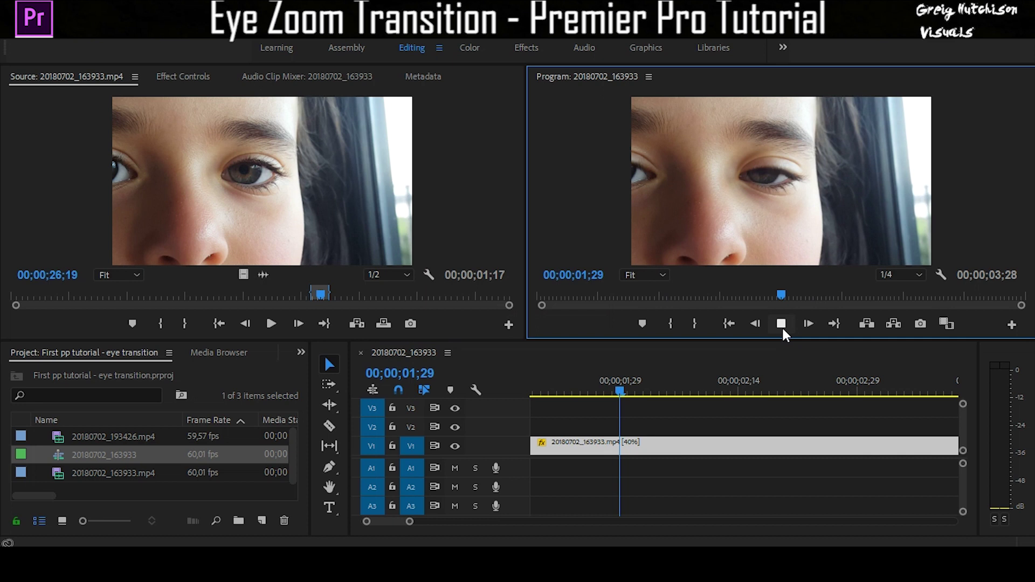
Step: Cut the eye clip at 01;14 and delete the piece before it
click(782, 325)
drag(697, 385, 570, 408)
key(c)
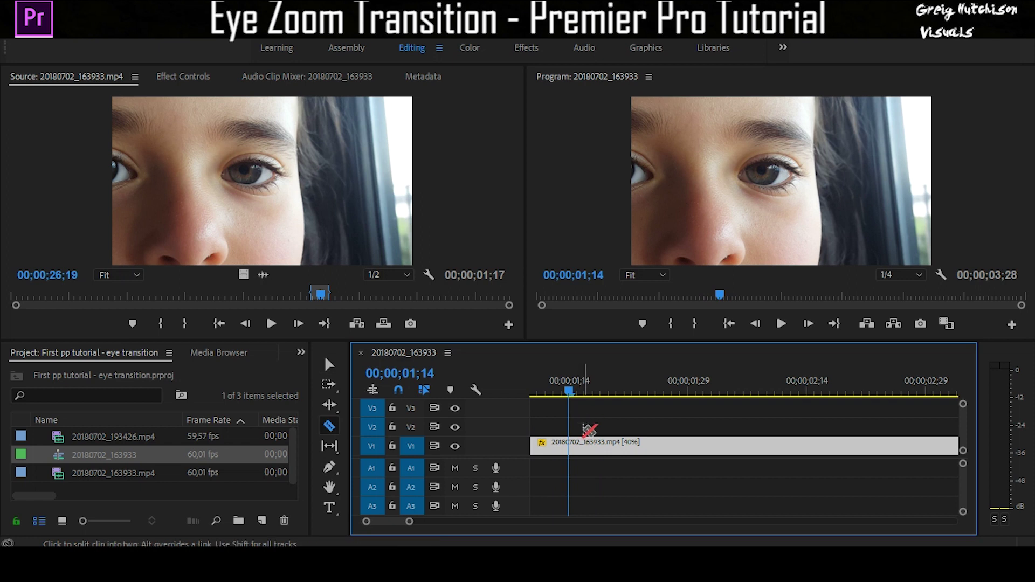
click(569, 445)
key(v)
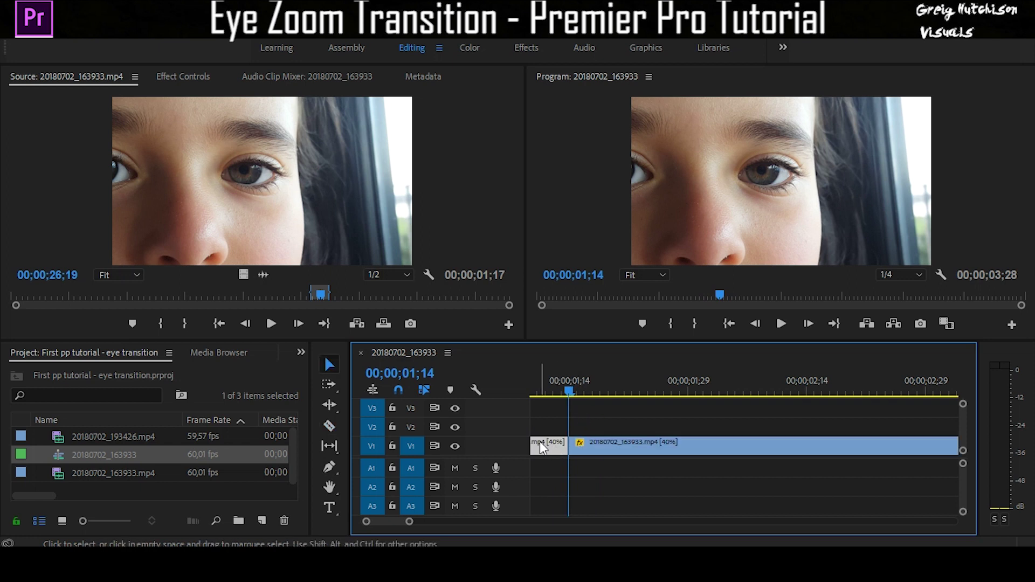
key(Delete)
Step: Cut the eye clip at 02;23, delete the piece after it, and play the result
drag(569, 391, 875, 365)
key(c)
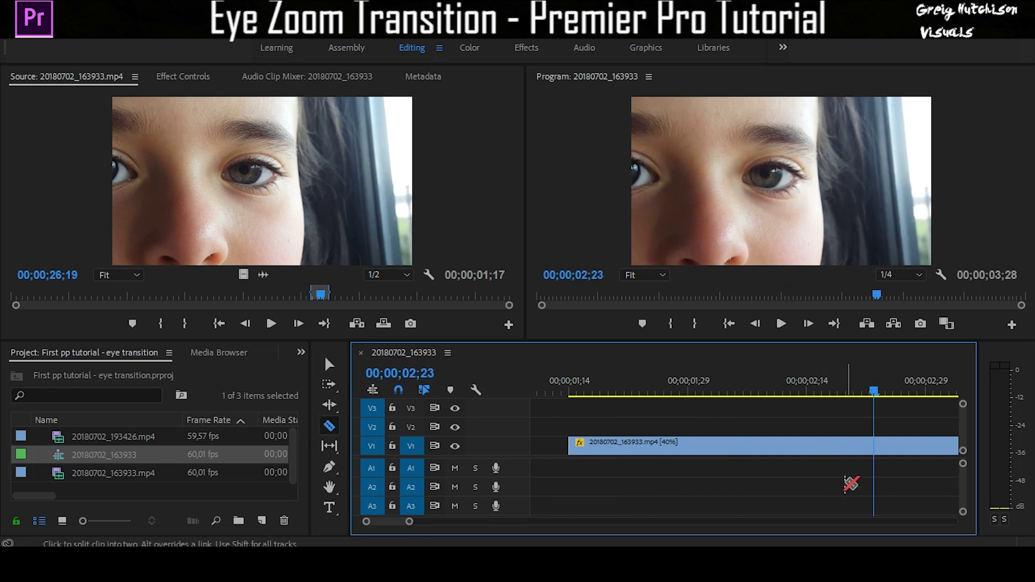
click(874, 450)
key(v)
click(906, 449)
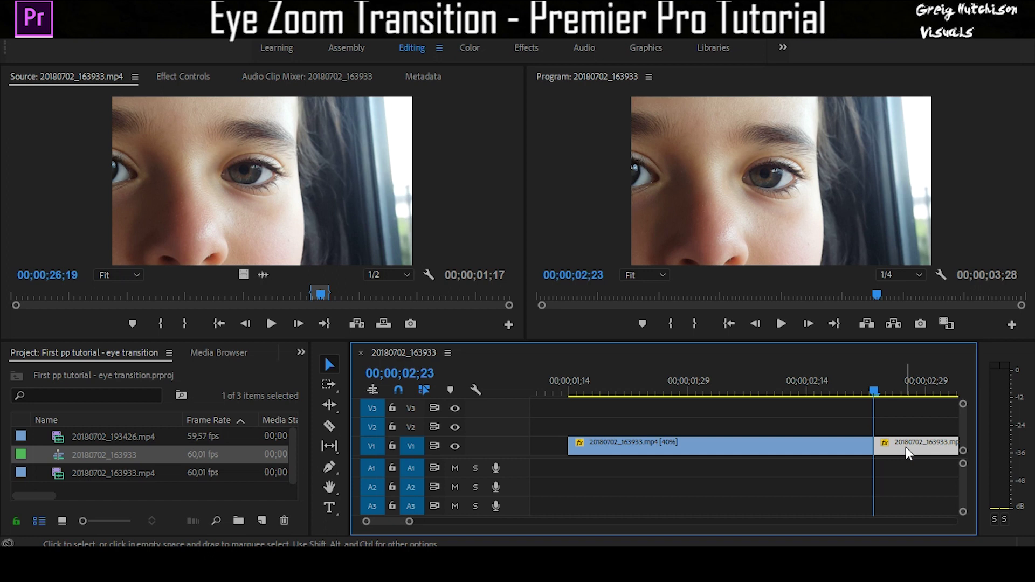
key(Delete)
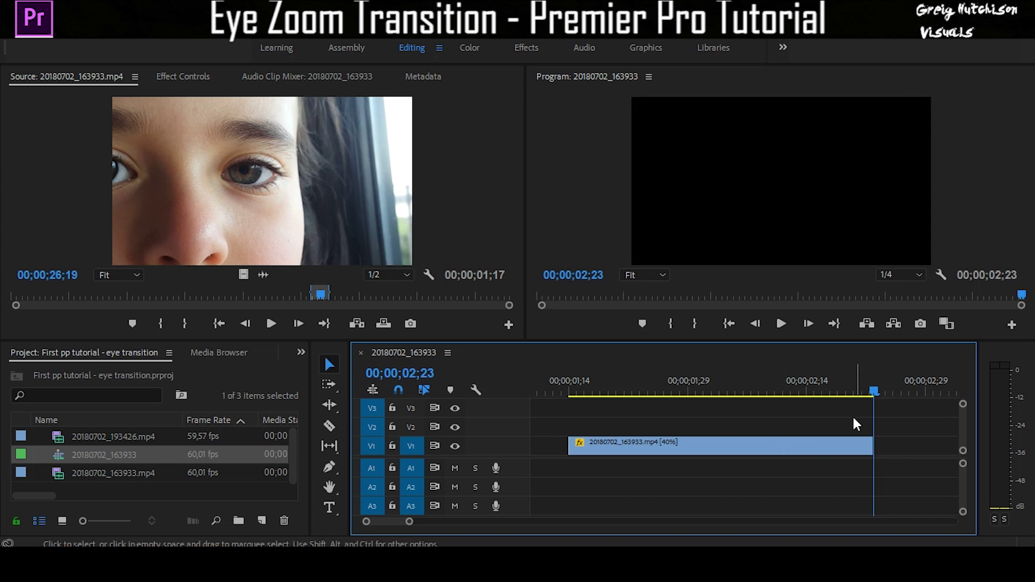
drag(868, 389, 570, 391)
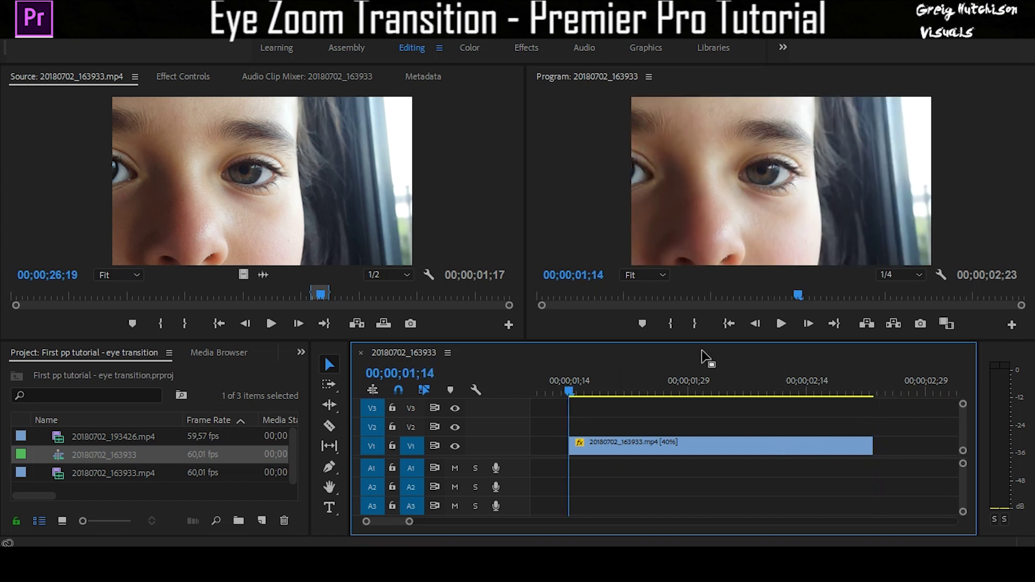
click(784, 323)
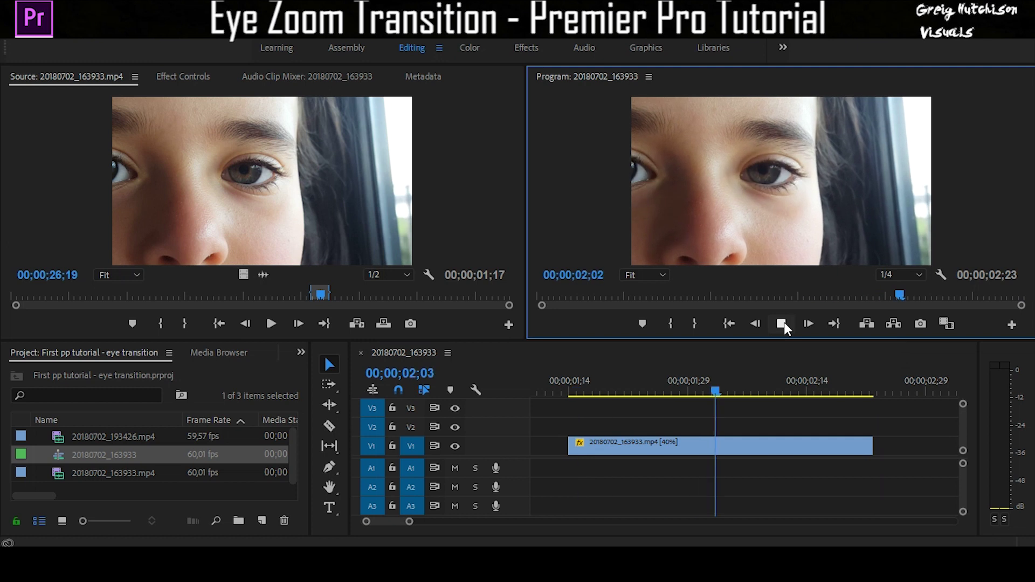
Step: Stop playback and preview the eye and fire clips in the Source monitor
click(782, 323)
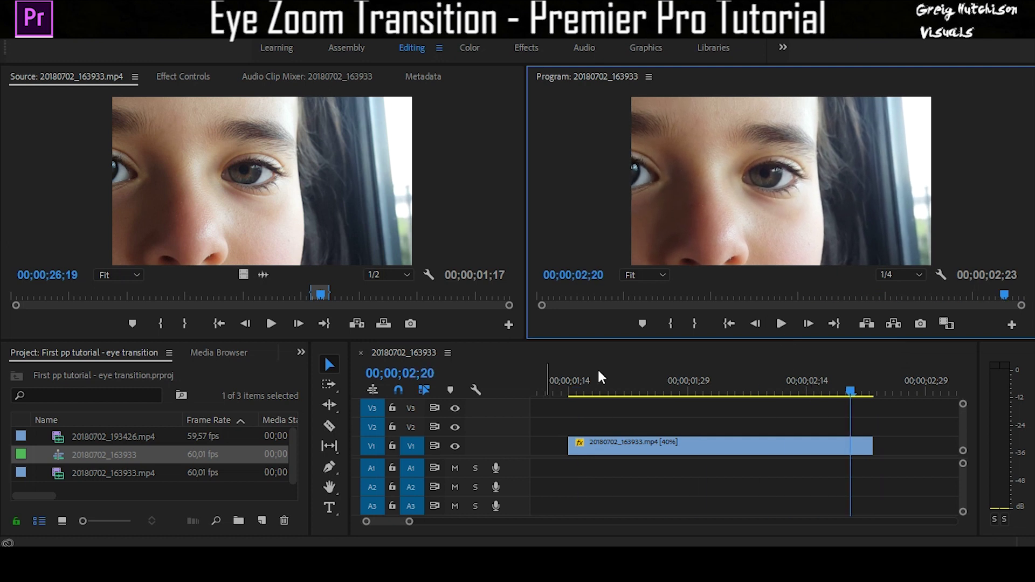
click(108, 473)
click(113, 472)
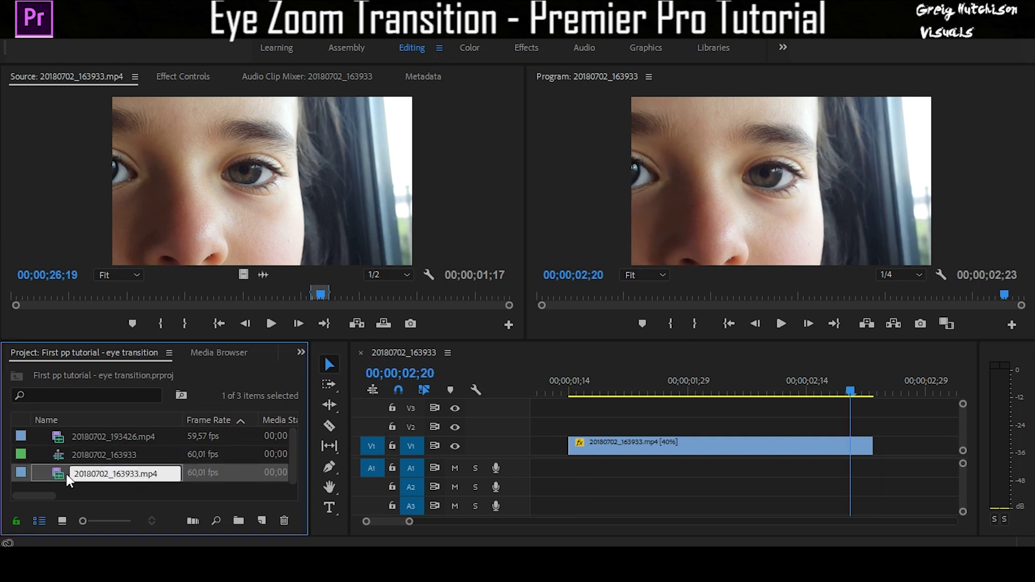
double_click(67, 474)
double_click(82, 455)
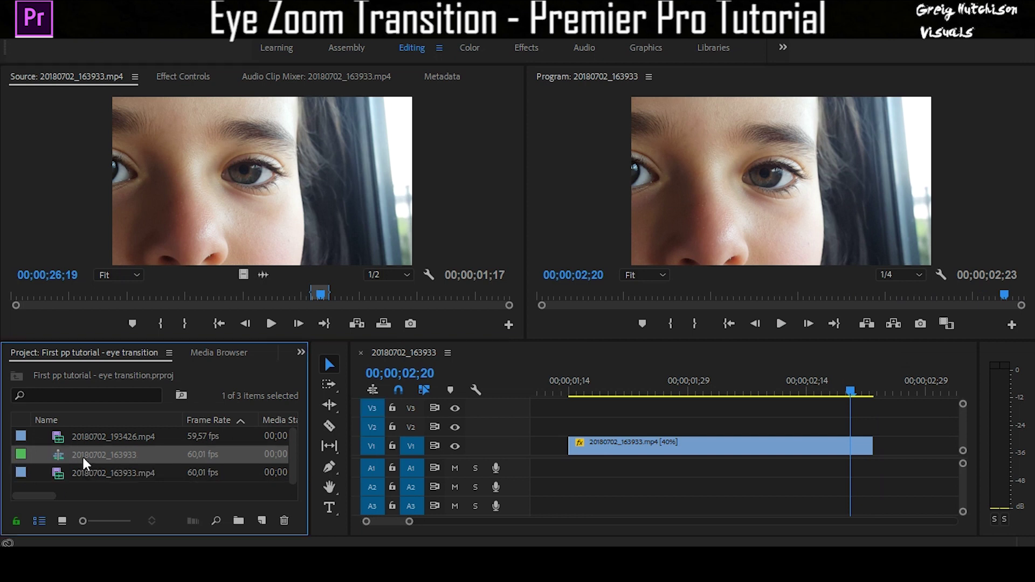
double_click(83, 438)
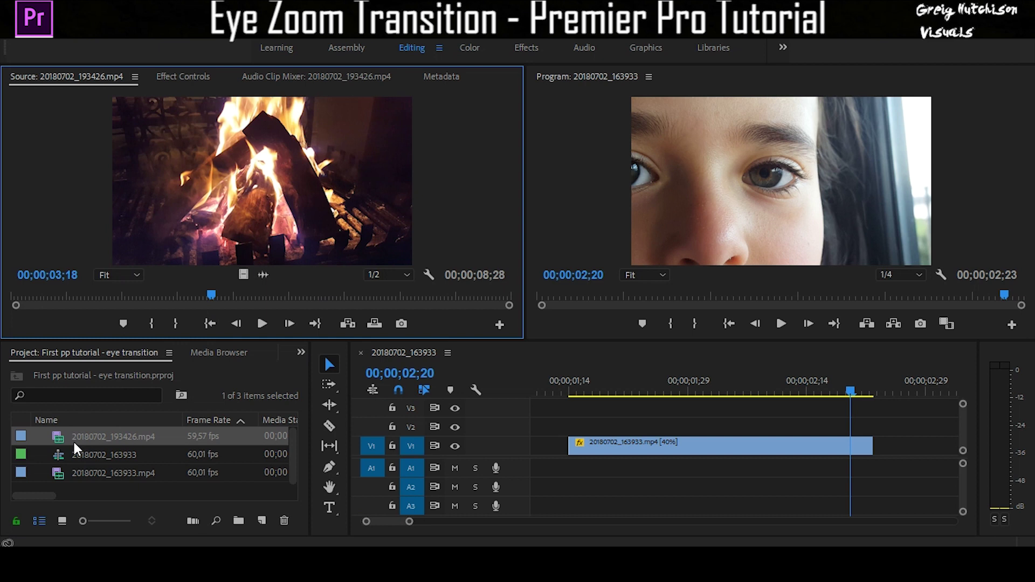
Step: Add the fire clip to the timeline and delete its unlinked audio
drag(75, 443, 655, 483)
right_click(718, 488)
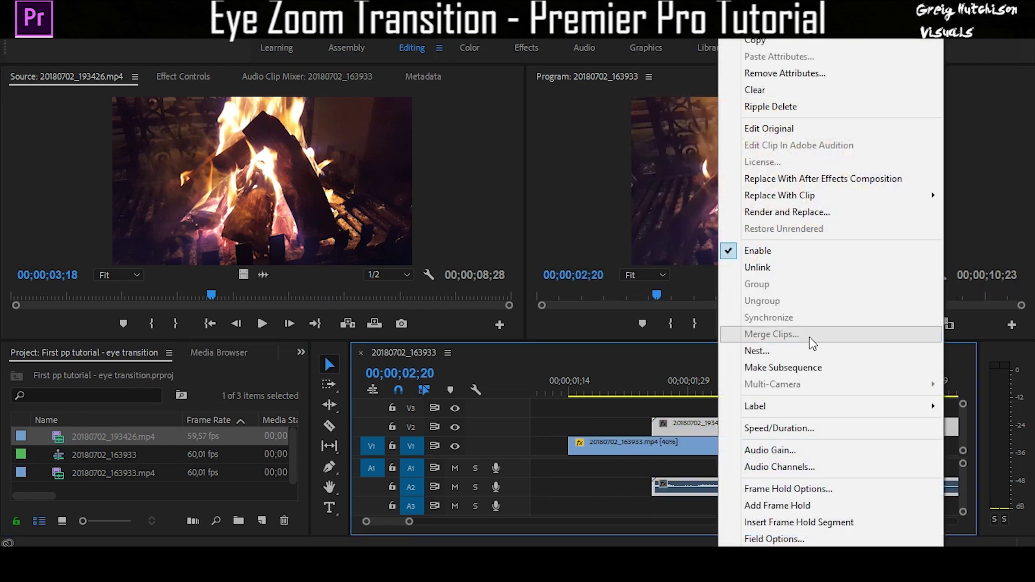
click(794, 275)
click(740, 481)
key(Delete)
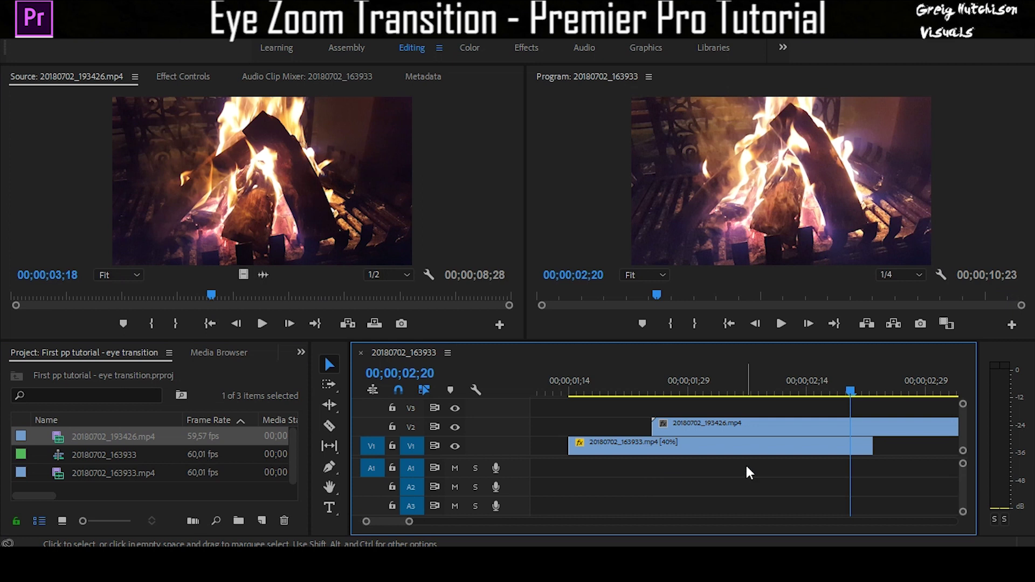
Step: Move the eye clip to V2 and start the fire clip on V1 at 00;00;01;26
drag(729, 430, 890, 448)
drag(626, 445, 636, 435)
drag(864, 450, 678, 456)
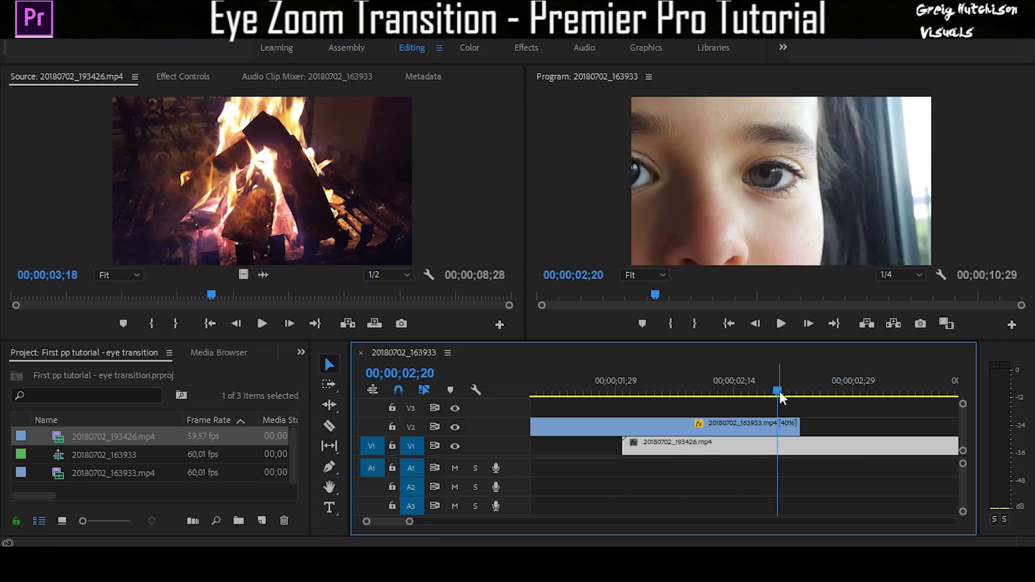
drag(780, 392, 697, 400)
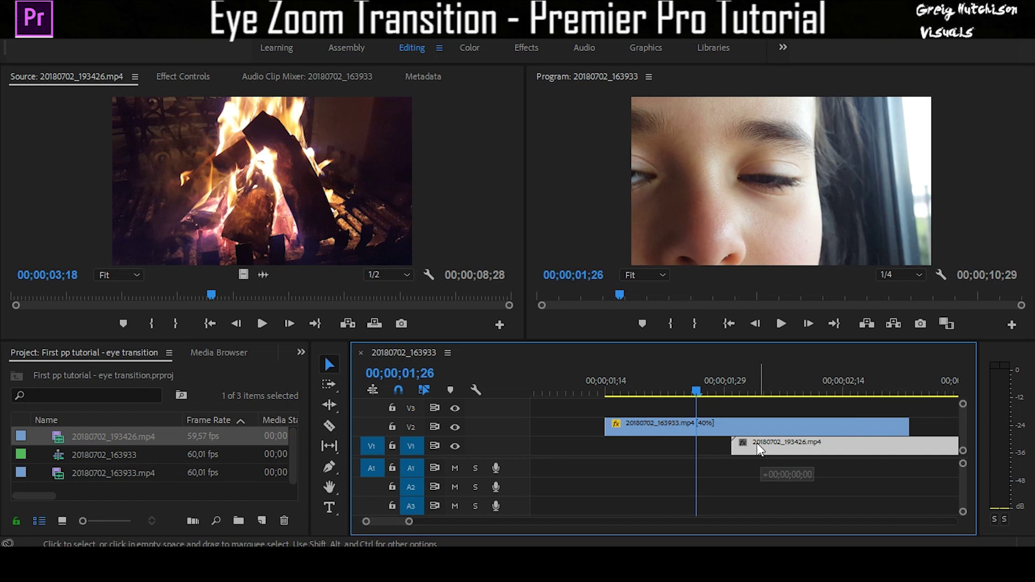
drag(757, 443, 722, 440)
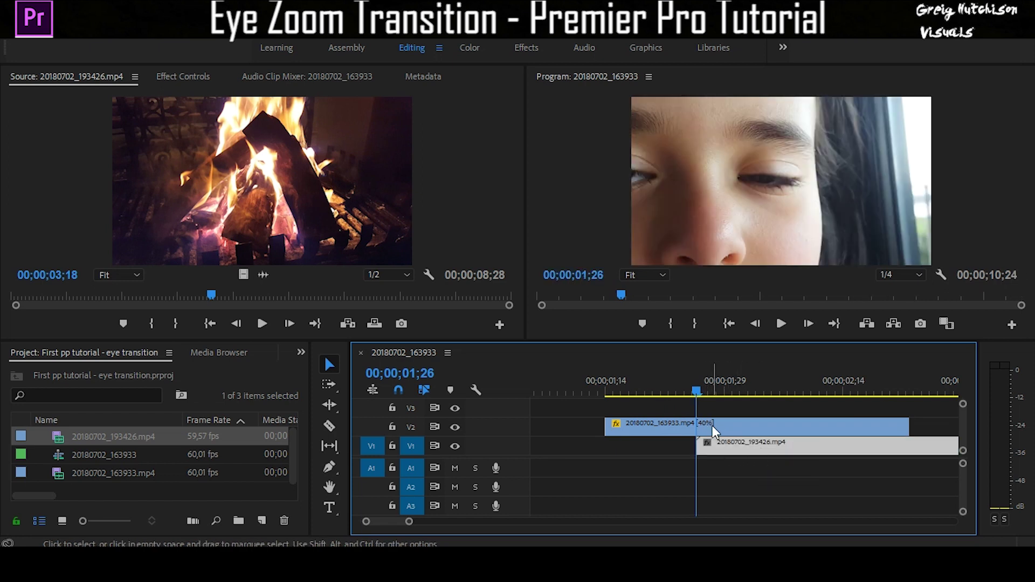
Step: Add an ellipse mask under Opacity in the eye clip's Effect Controls
double_click(712, 425)
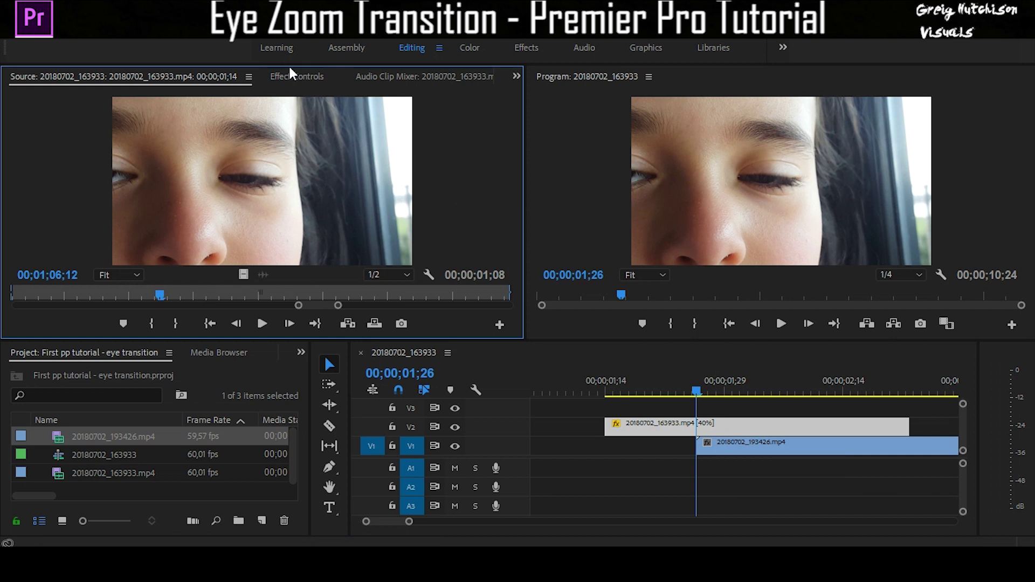
click(290, 79)
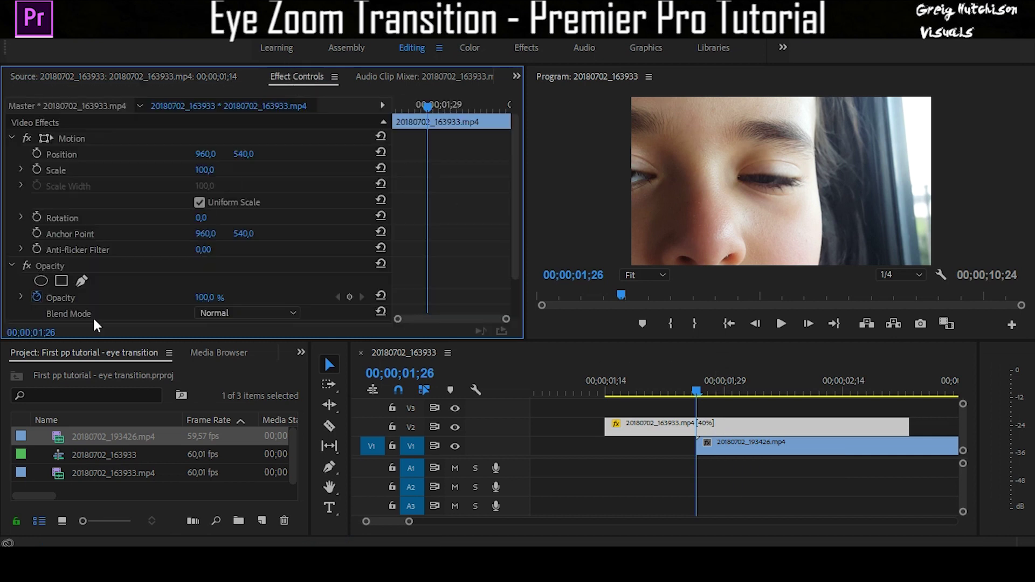
scroll(100, 307, down, 2)
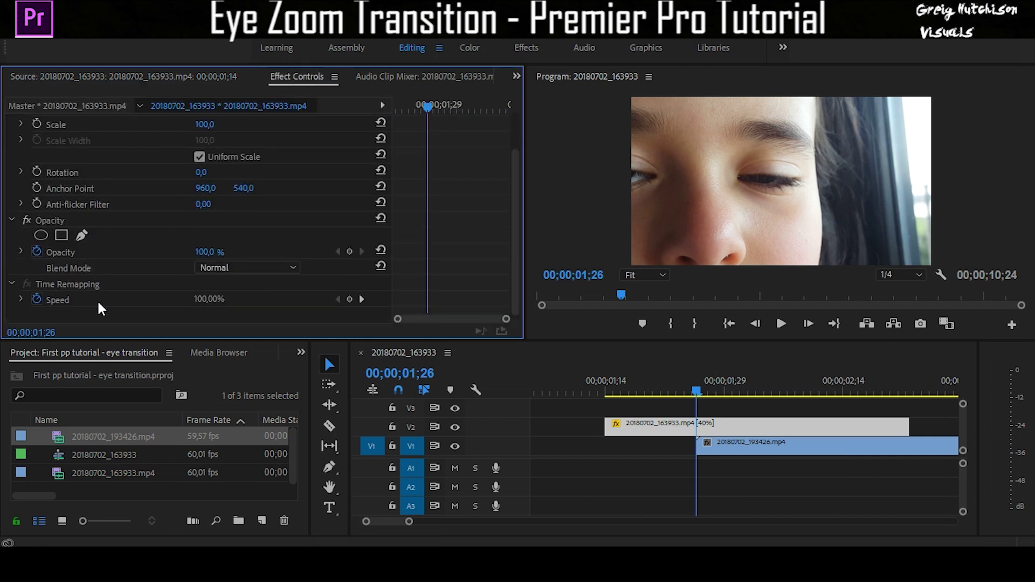
click(41, 235)
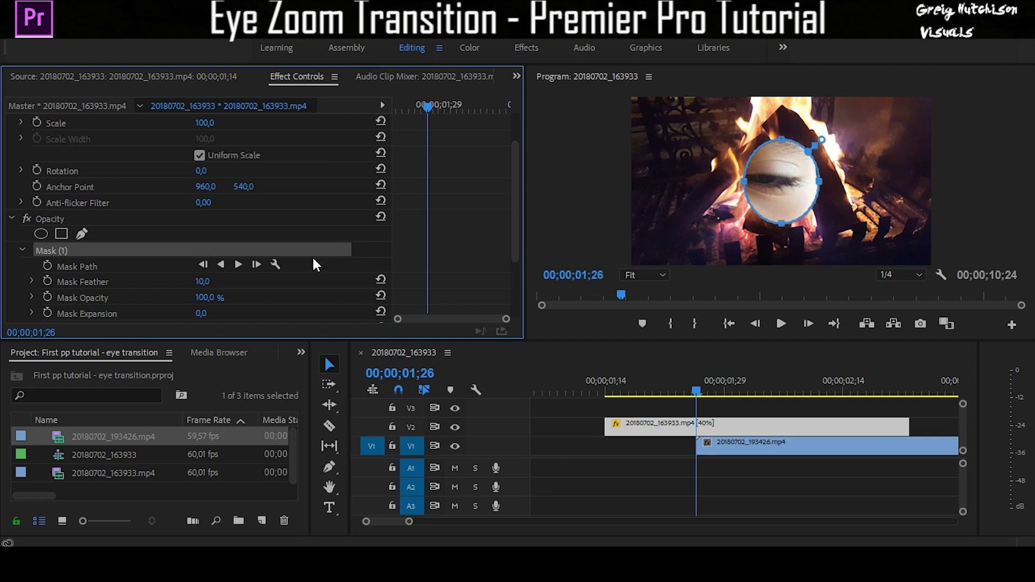
Step: Invert the mask and flatten it to a thin sliver along the closed eye
scroll(314, 261, down, 2)
click(199, 285)
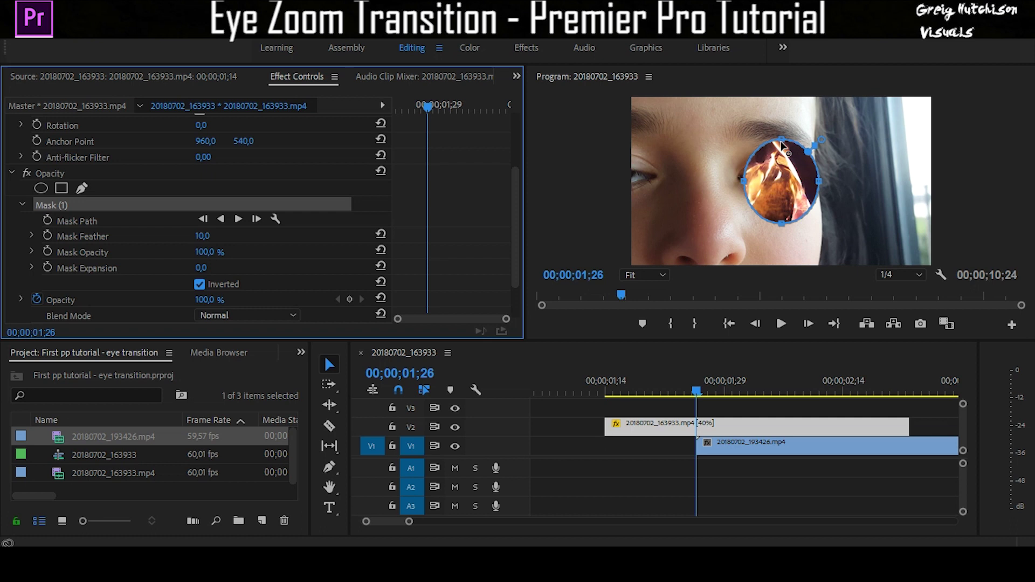
drag(781, 140, 765, 178)
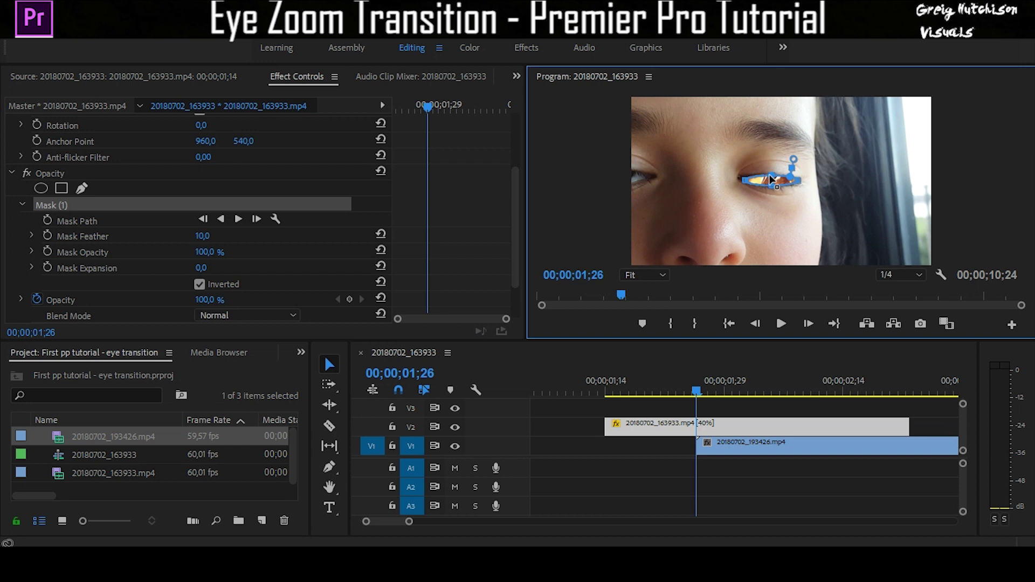
drag(770, 174, 770, 181)
Step: Enable Mask Path keyframing and widen the mask three frames later as the eye opens
click(47, 220)
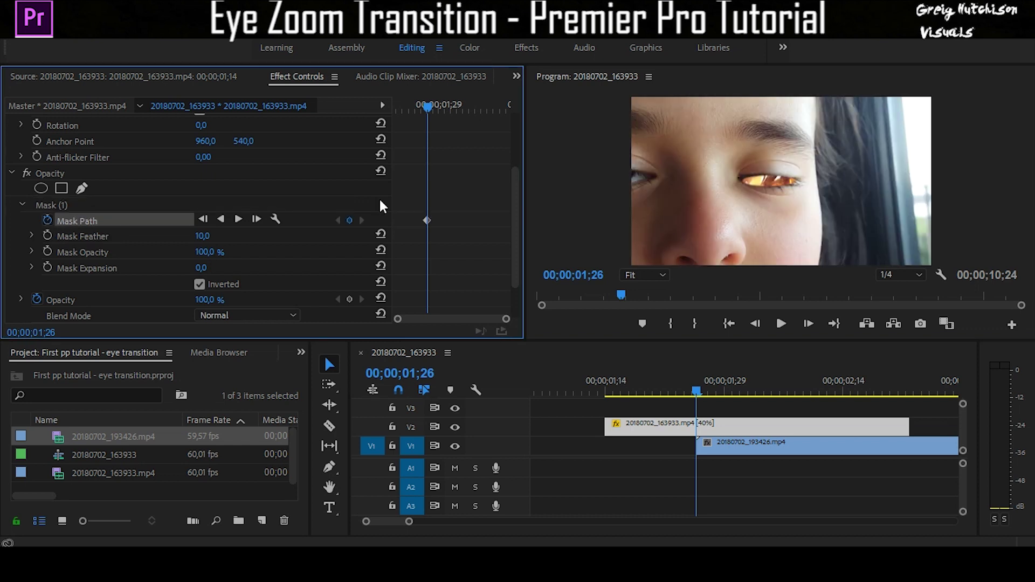
click(65, 205)
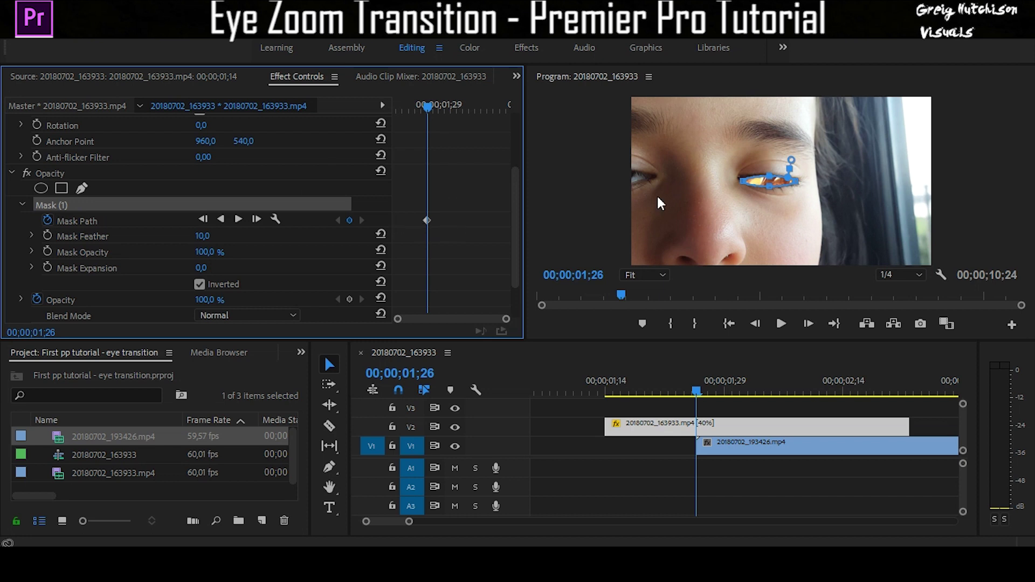
click(807, 323)
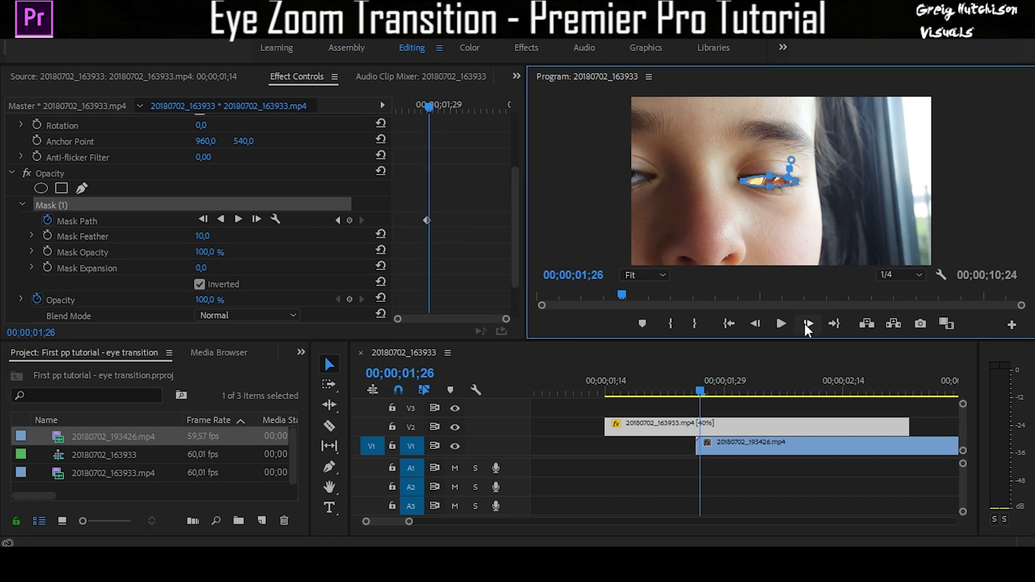
click(807, 323)
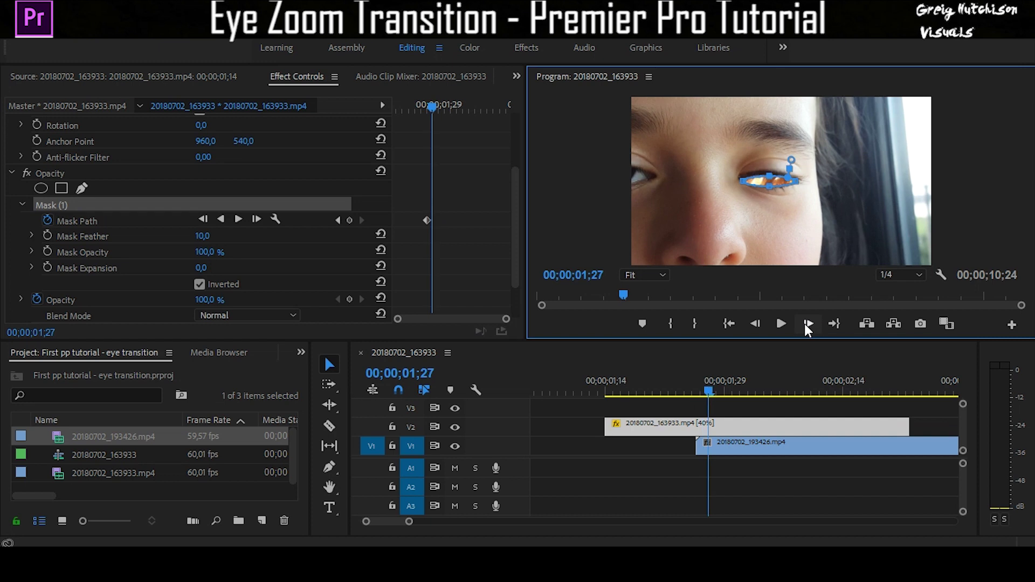
click(808, 323)
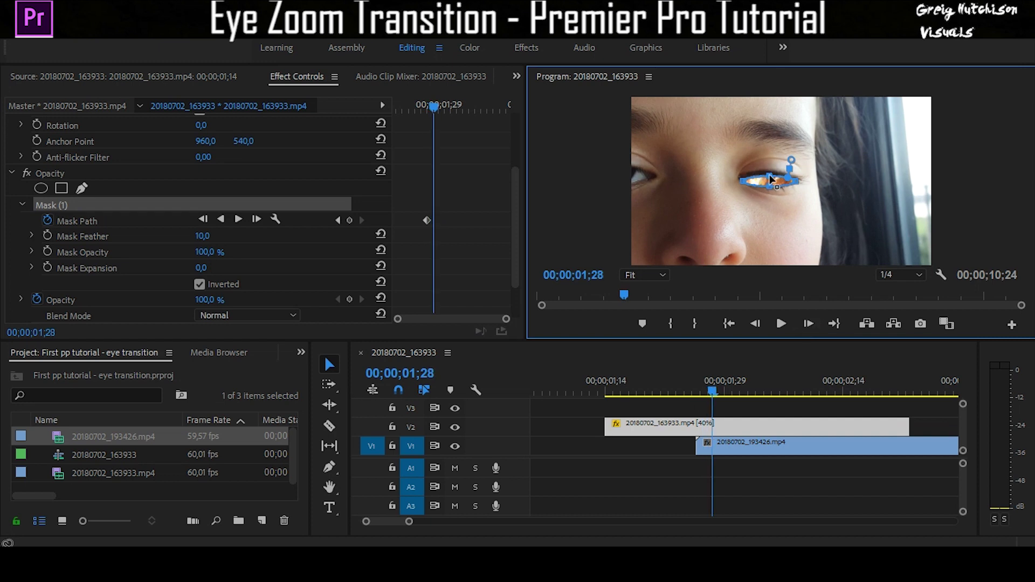
drag(770, 180, 770, 170)
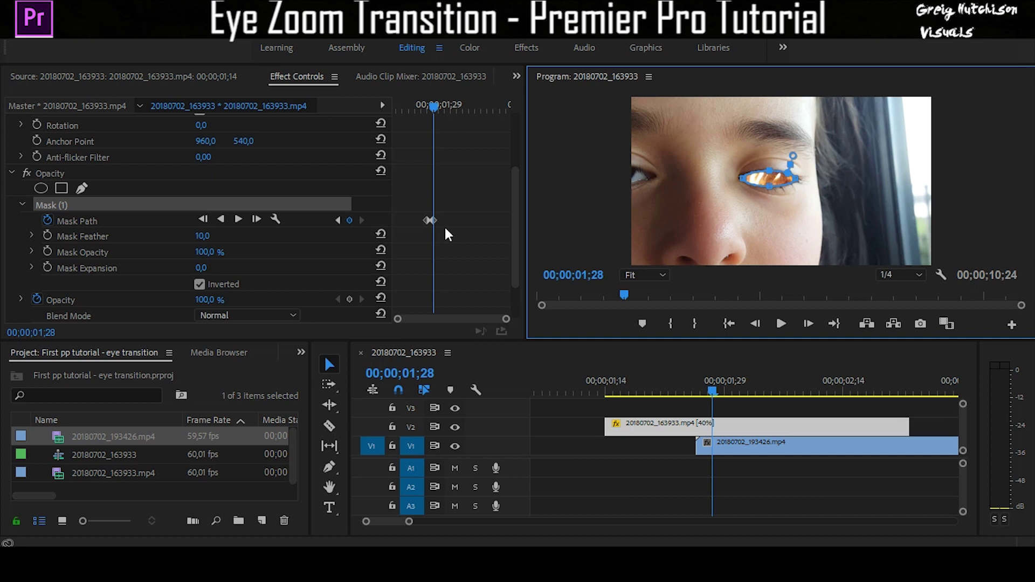
Step: Three frames further on, open the mask wider to match the eye
click(807, 324)
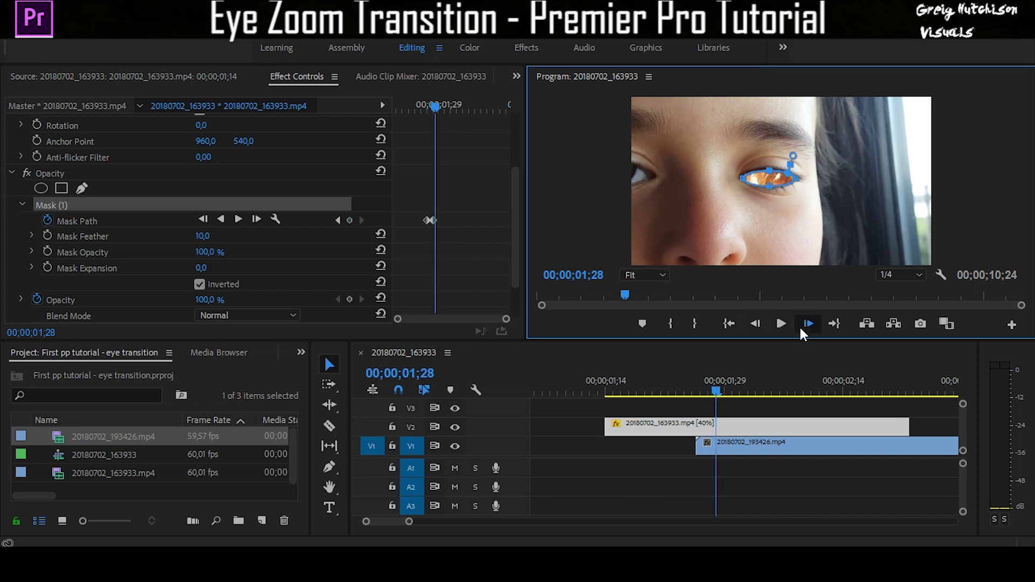
click(807, 324)
click(801, 325)
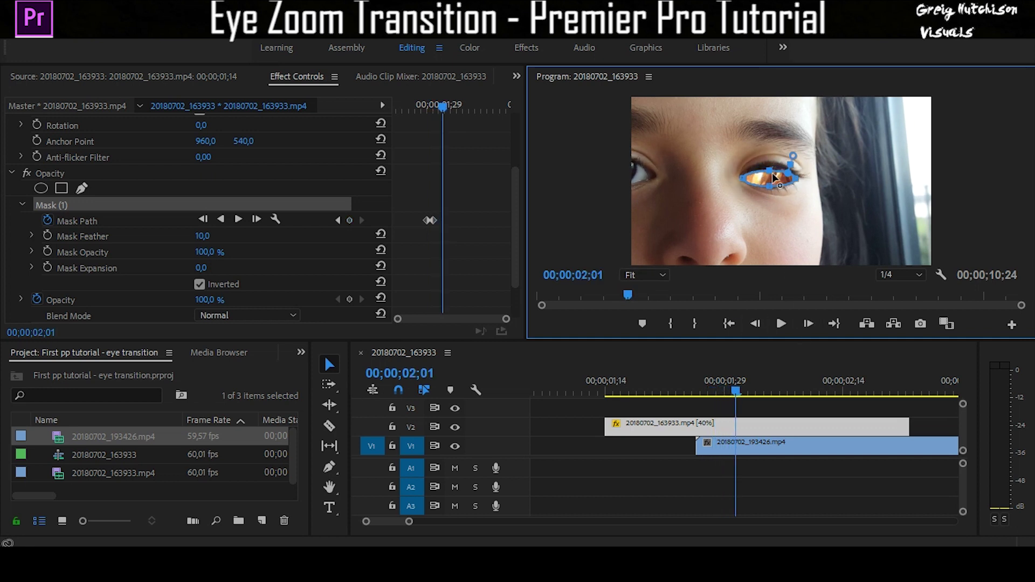
drag(771, 171, 745, 176)
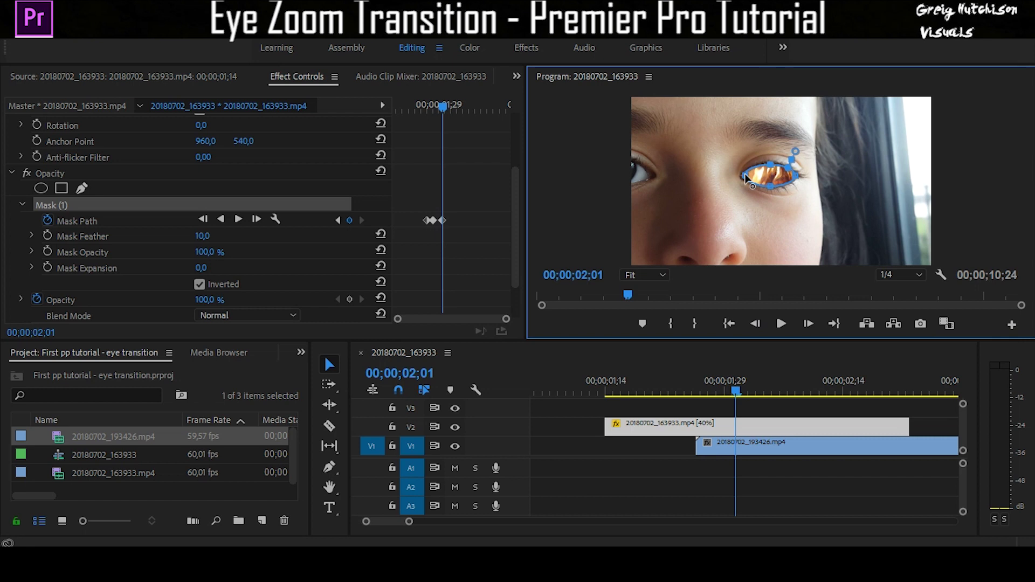
Step: Step back and forth through the frames to refine and review the mask animation
click(808, 321)
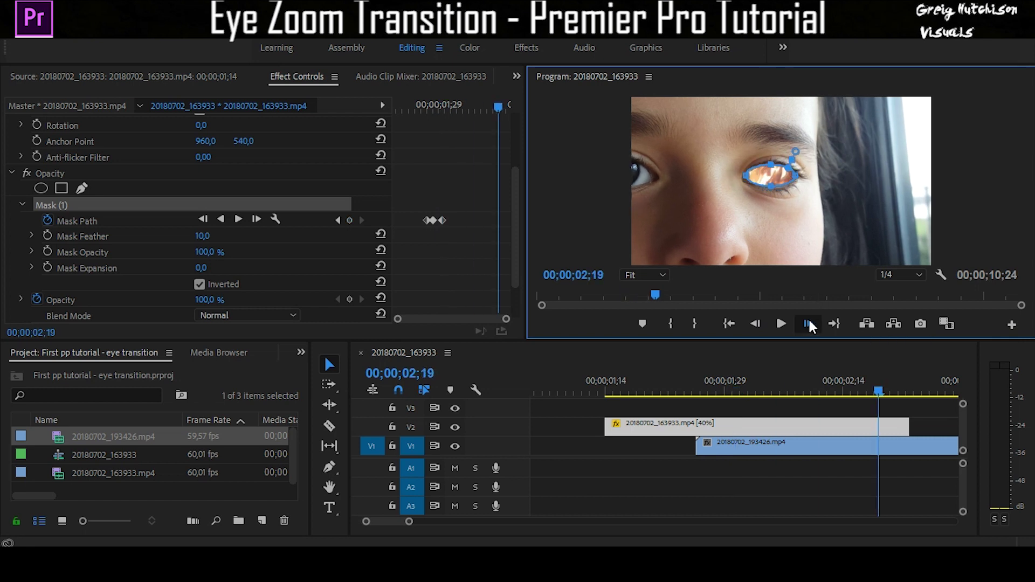
click(757, 323)
click(757, 323)
click(807, 322)
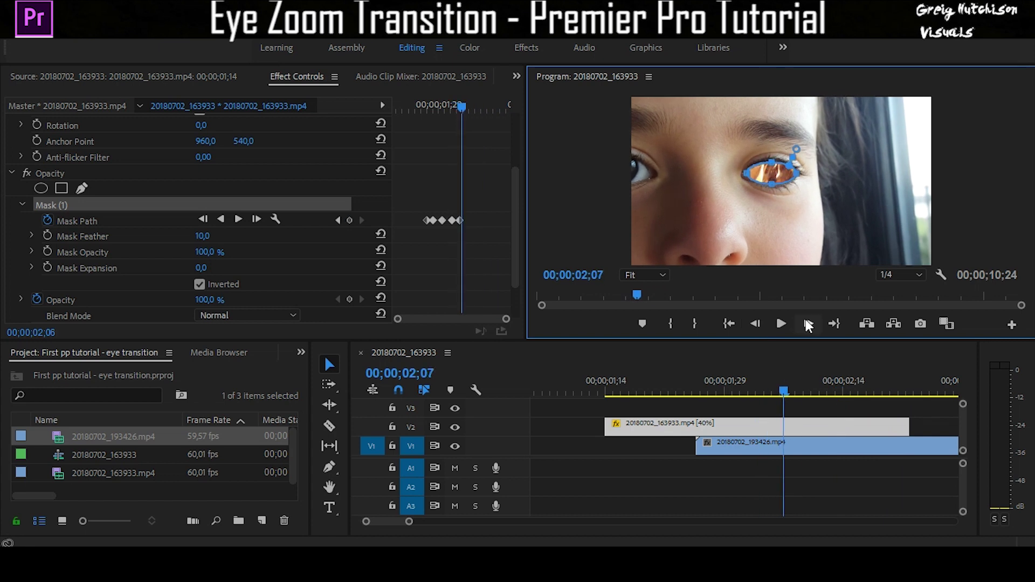
click(808, 322)
click(809, 322)
click(809, 322)
click(754, 324)
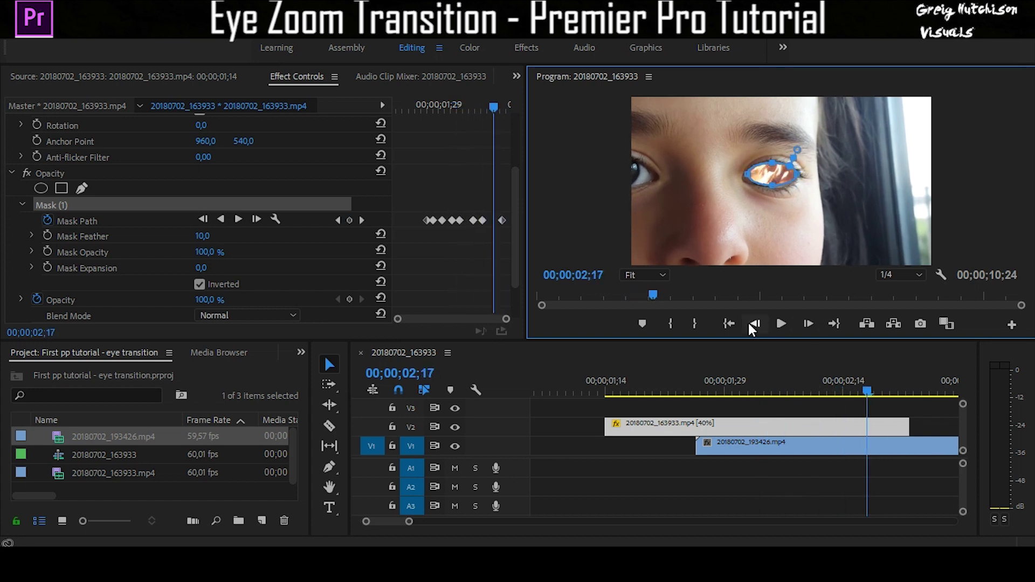
drag(865, 388, 762, 385)
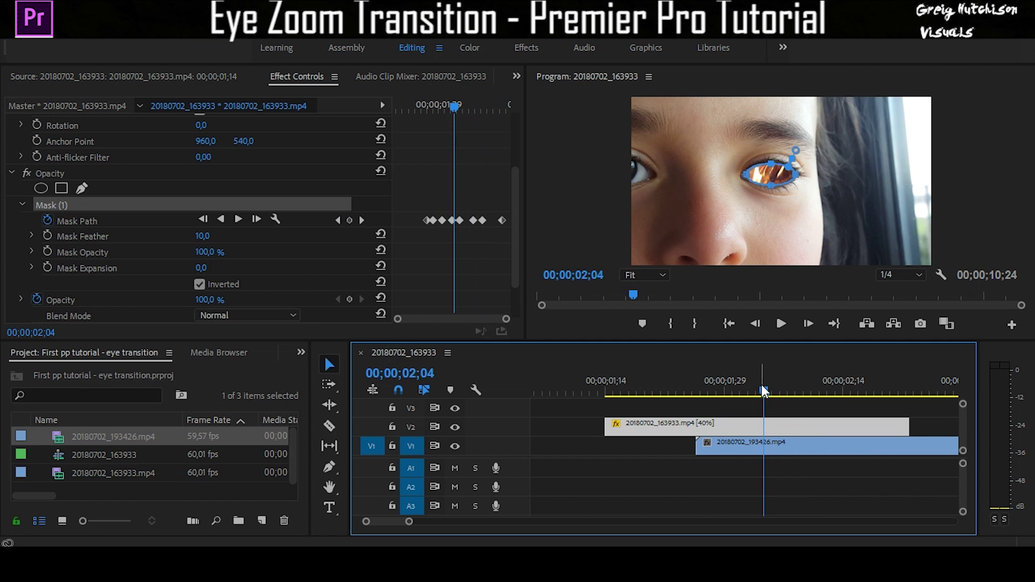
Step: At the closed-eye frame 01;26, raise Mask Feather to 46
drag(717, 393, 695, 430)
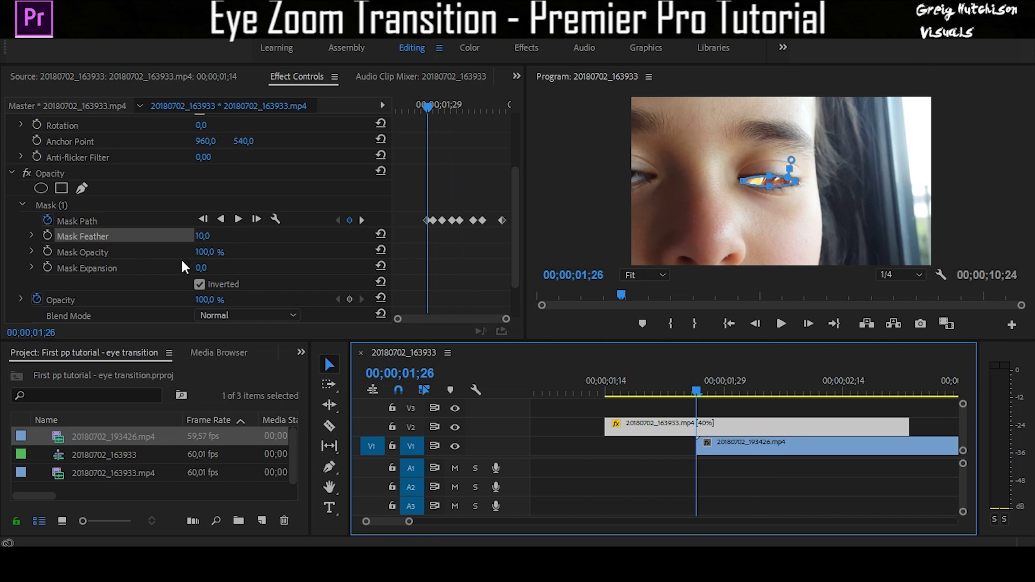
click(197, 235)
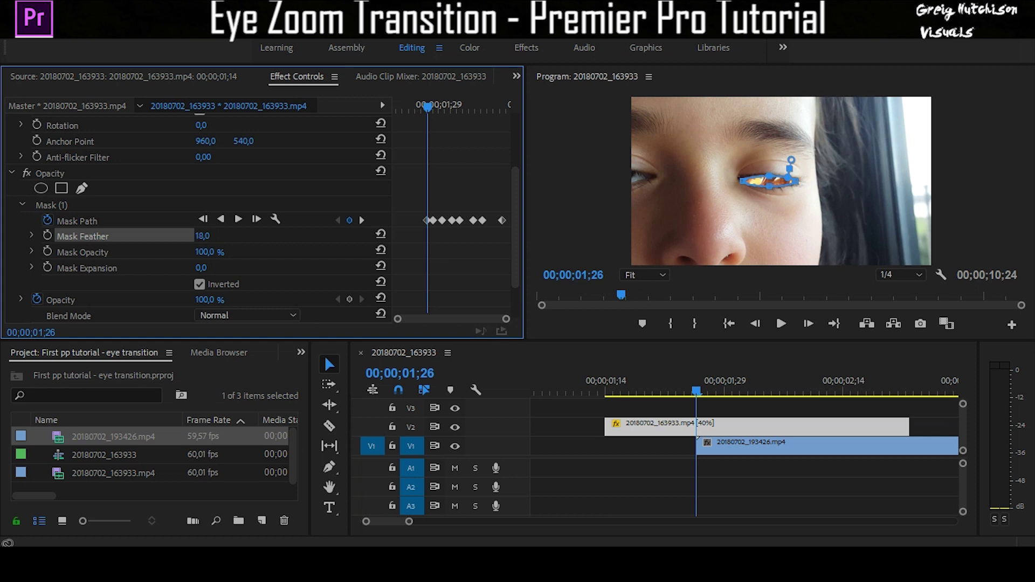
drag(201, 235, 217, 235)
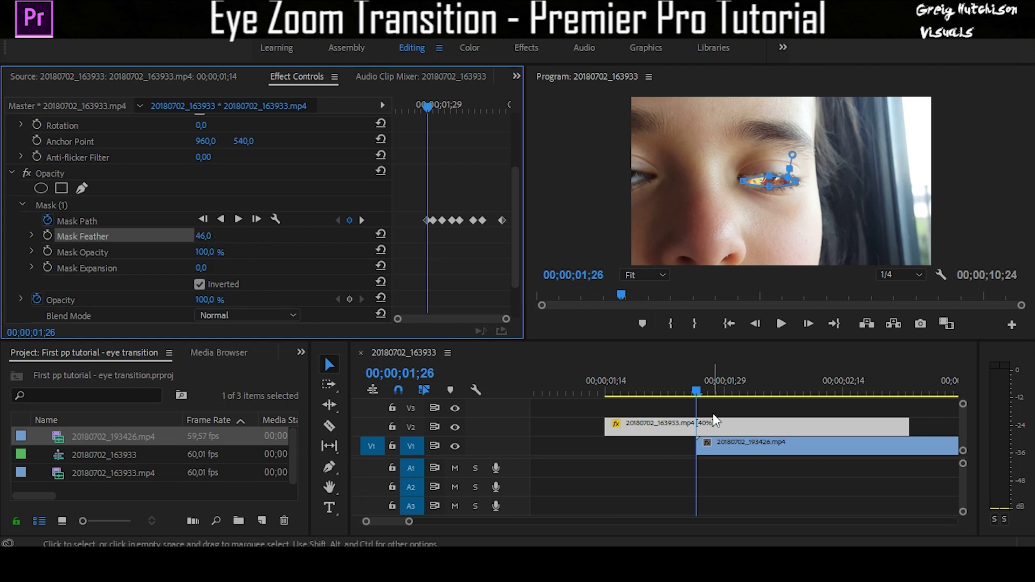
Step: Play back the softened mask from before the blink and return to its start
drag(695, 390, 629, 419)
click(781, 324)
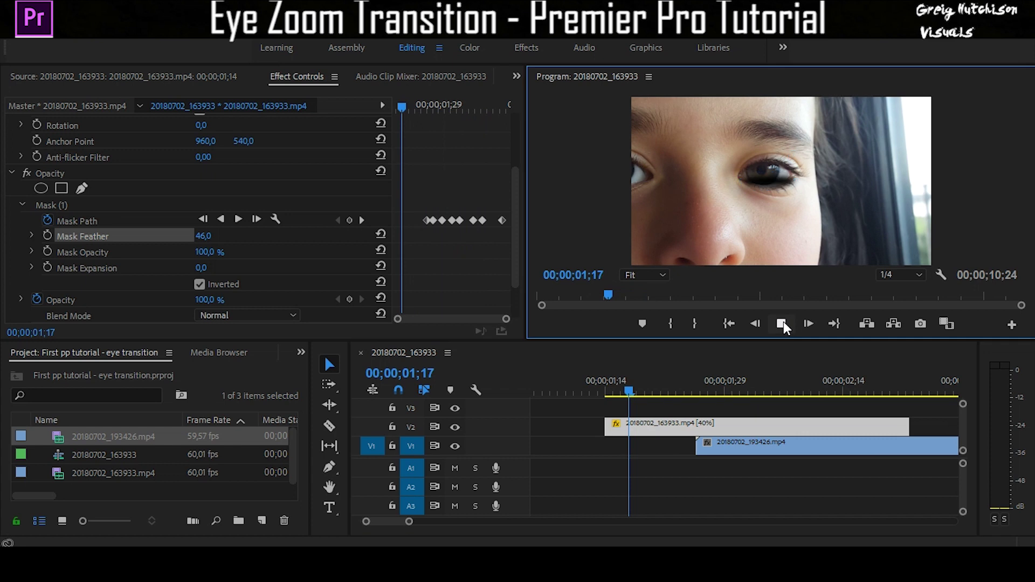
key(space)
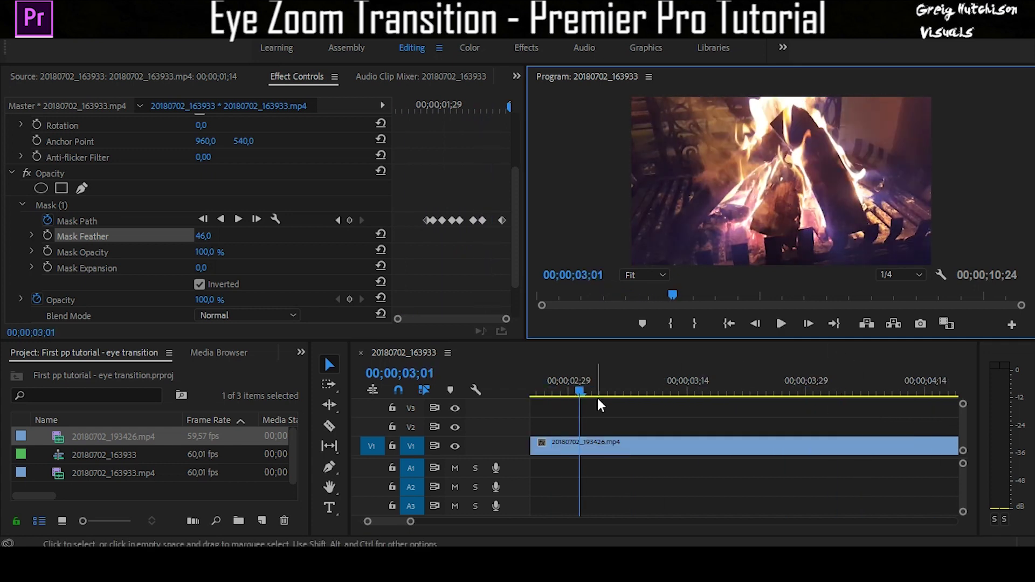
drag(581, 388, 668, 391)
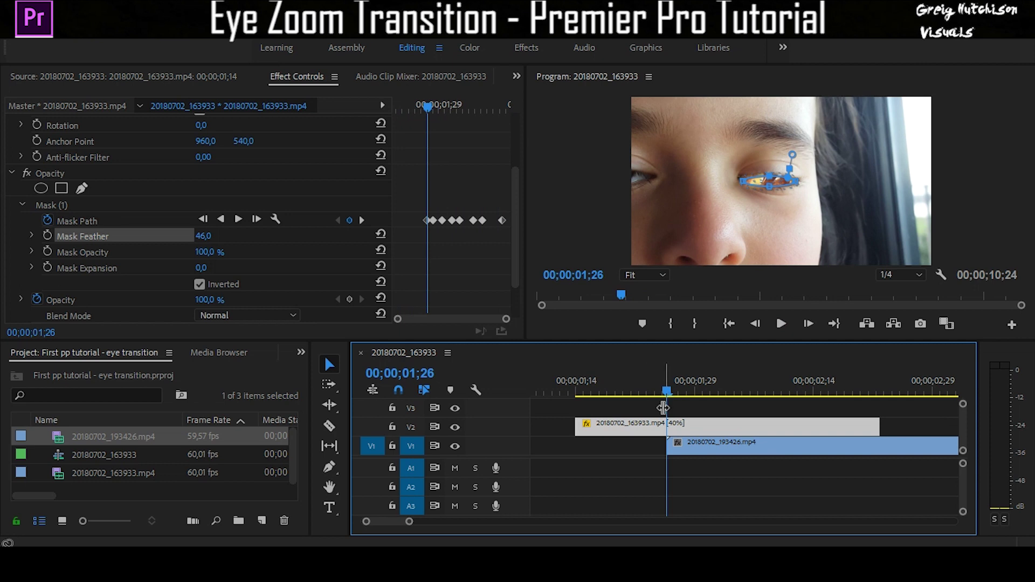
Step: Split the V2 eye clip at the 01;26 playhead
key(c)
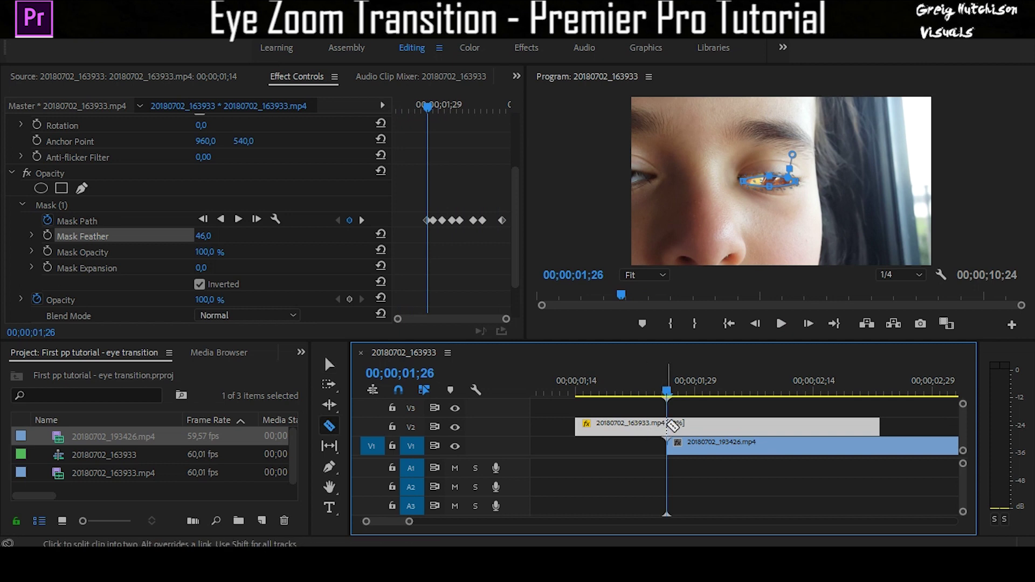
click(667, 426)
key(v)
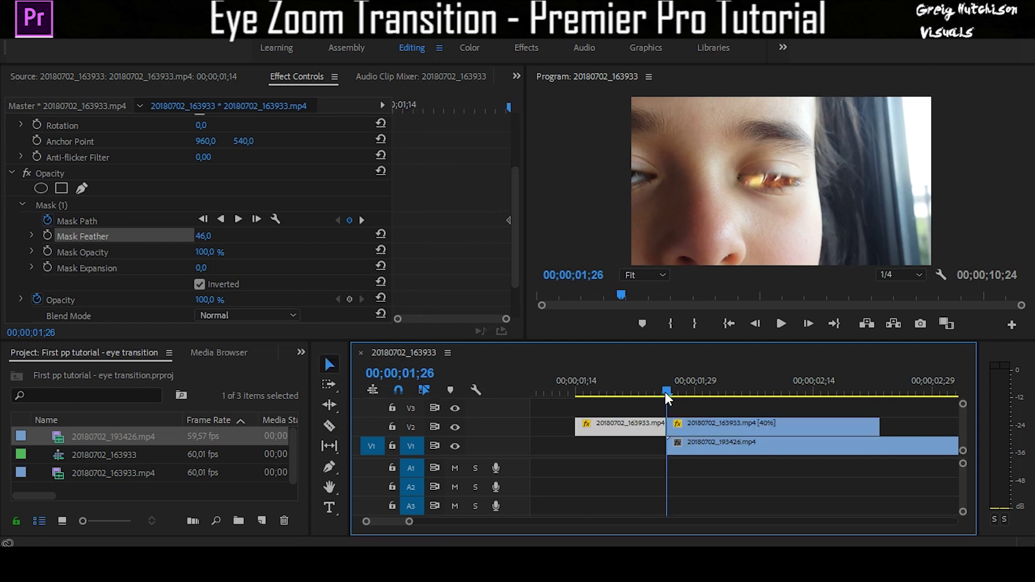
Step: Clear Mask (1) from the earlier piece, viewed at 01;23
drag(667, 393, 643, 395)
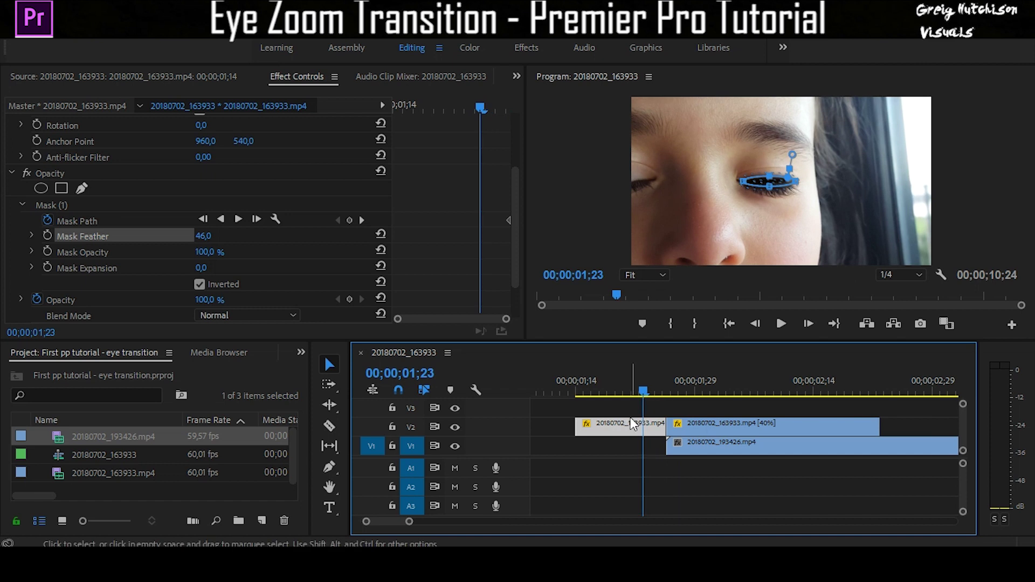
right_click(59, 203)
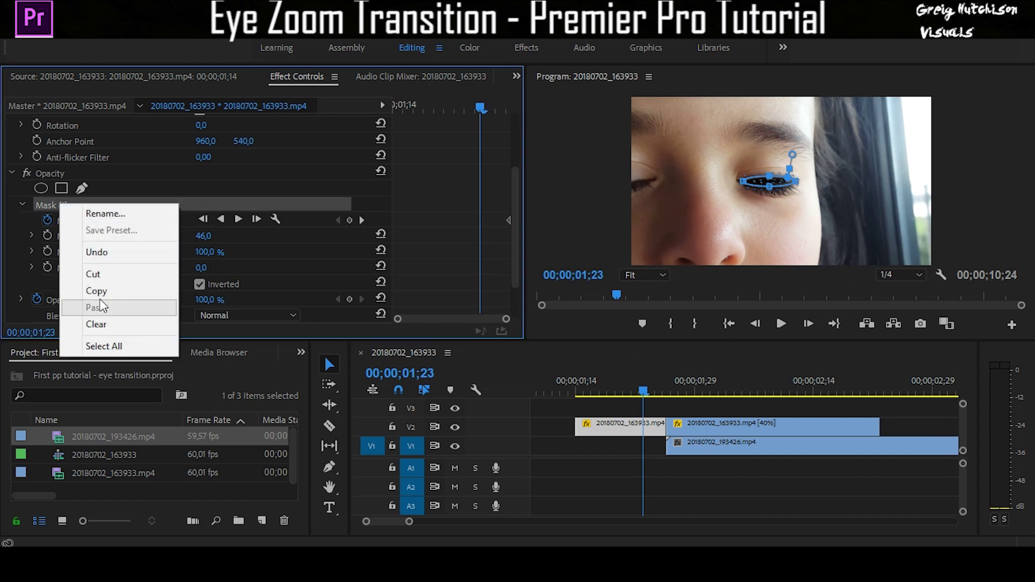
click(111, 325)
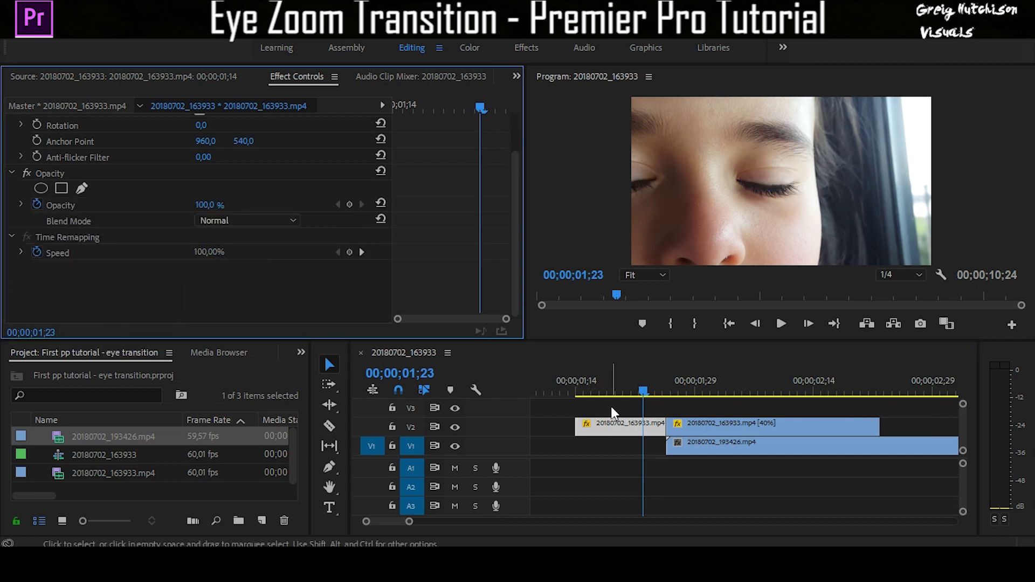
Step: Play the blink from 01;13 and again from 02;01 to check the fire reveal
drag(614, 393, 567, 392)
click(779, 324)
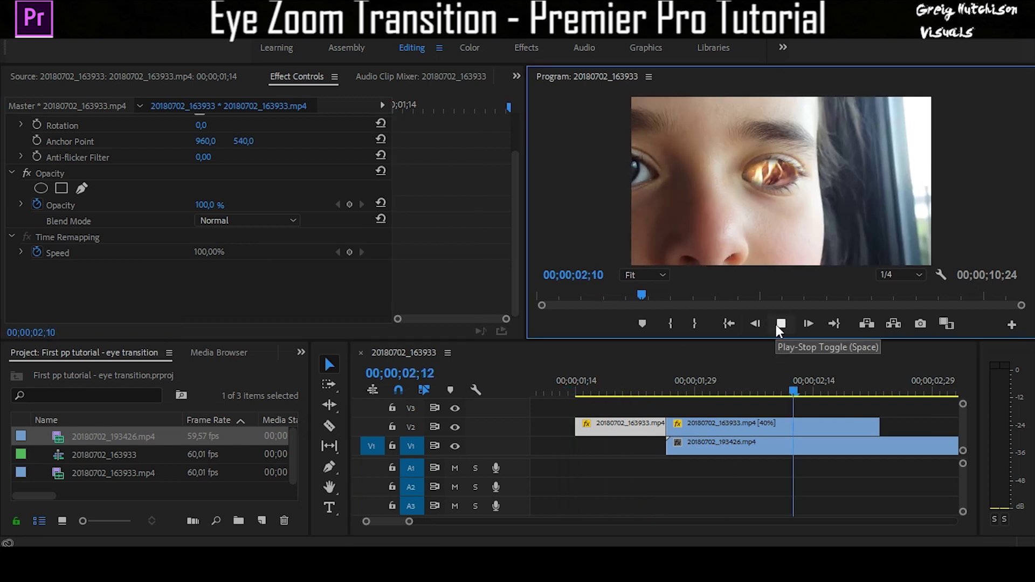
drag(861, 395, 708, 432)
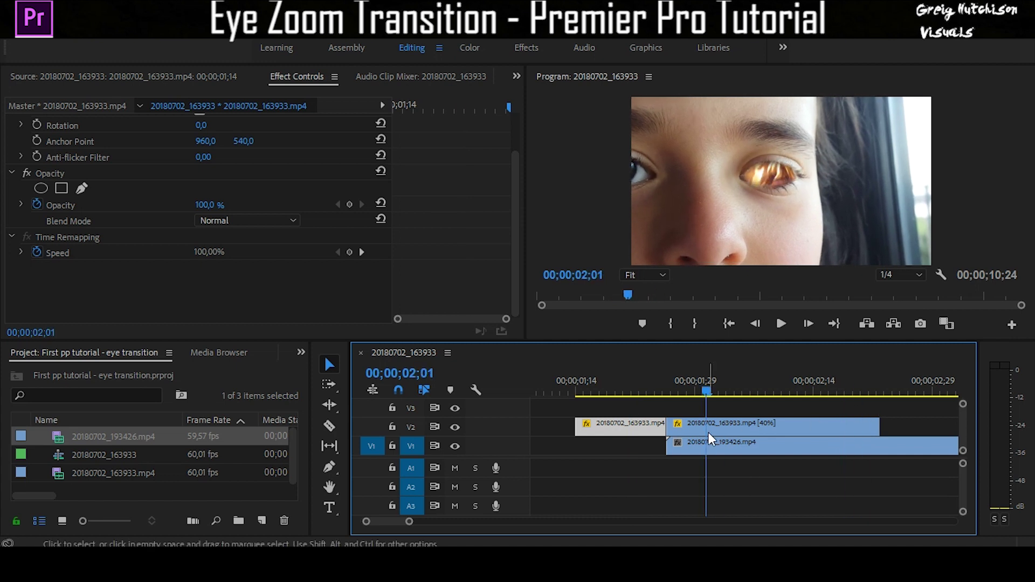
click(780, 324)
Step: Set a starting Scale keyframe of 100 on the V2 eye clip at 02;19
click(774, 326)
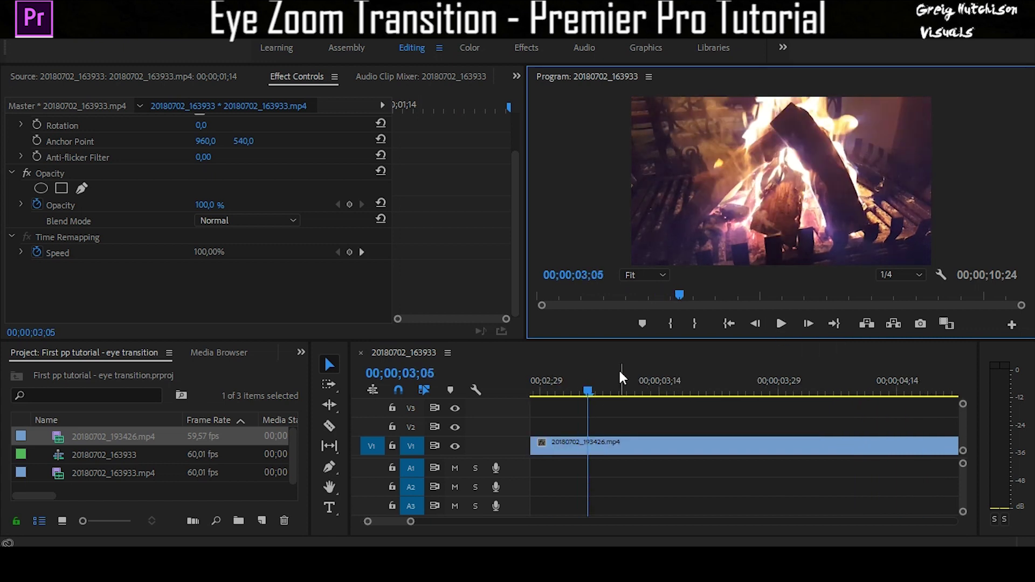
click(536, 412)
drag(534, 392, 598, 393)
click(609, 428)
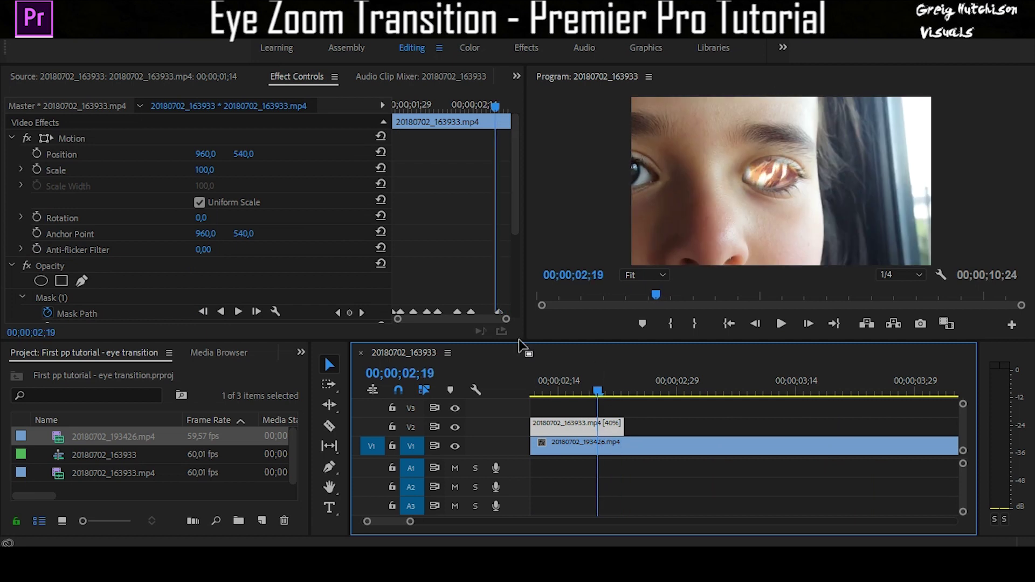
click(40, 166)
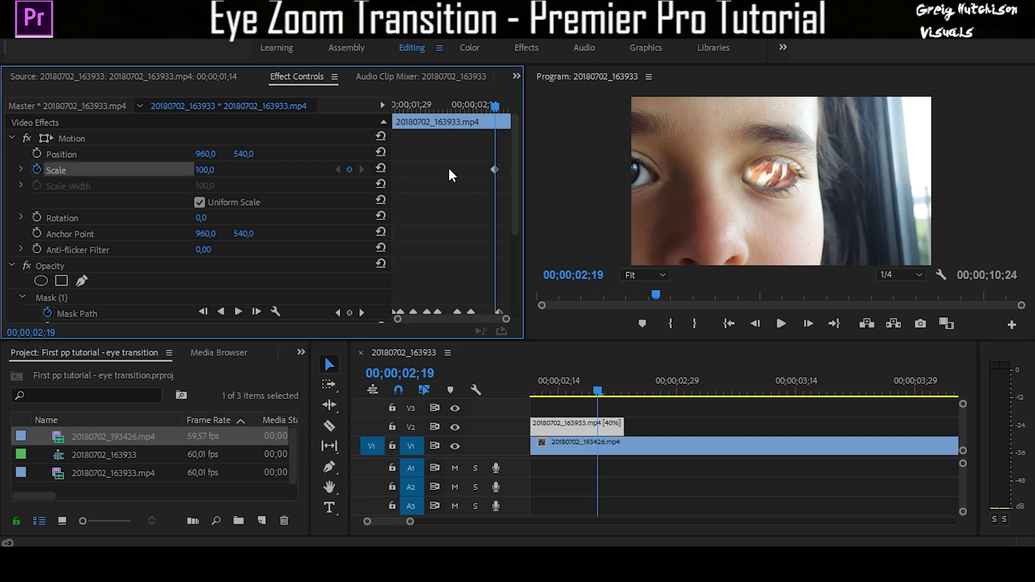
Step: At 02;22, the eye clip's last frame, raise Scale to 508
drag(596, 394, 624, 389)
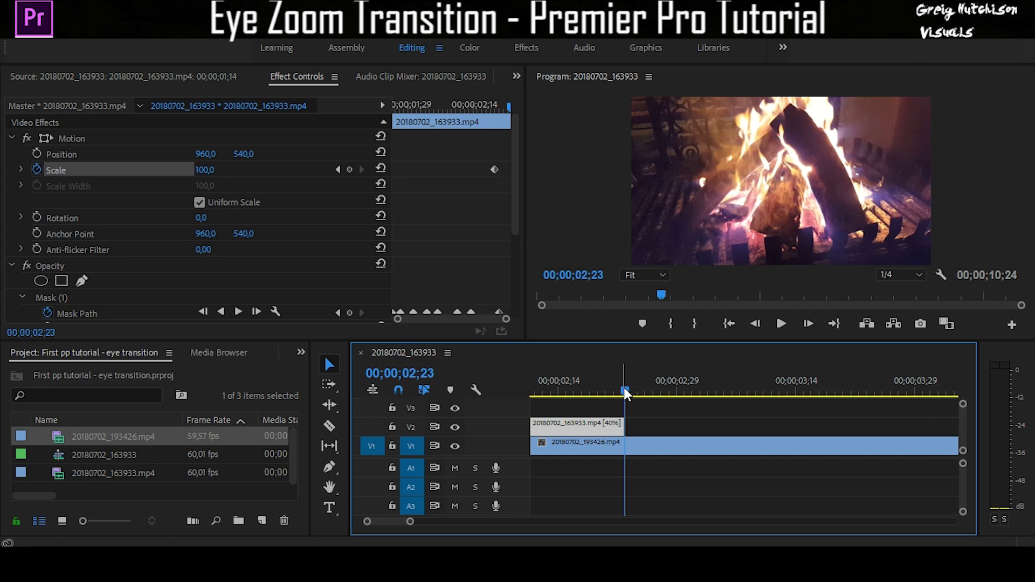
click(623, 392)
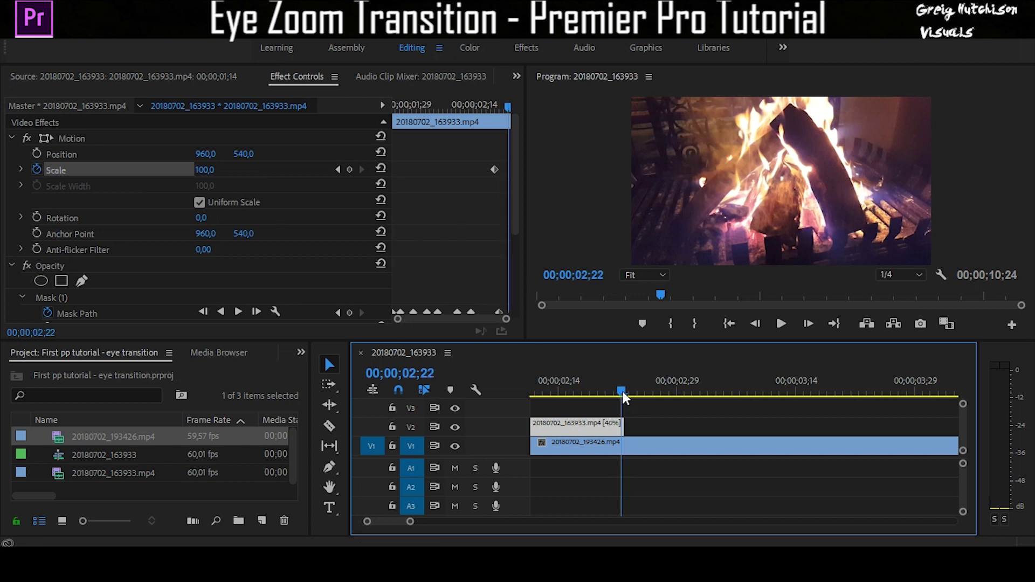
drag(204, 170, 363, 170)
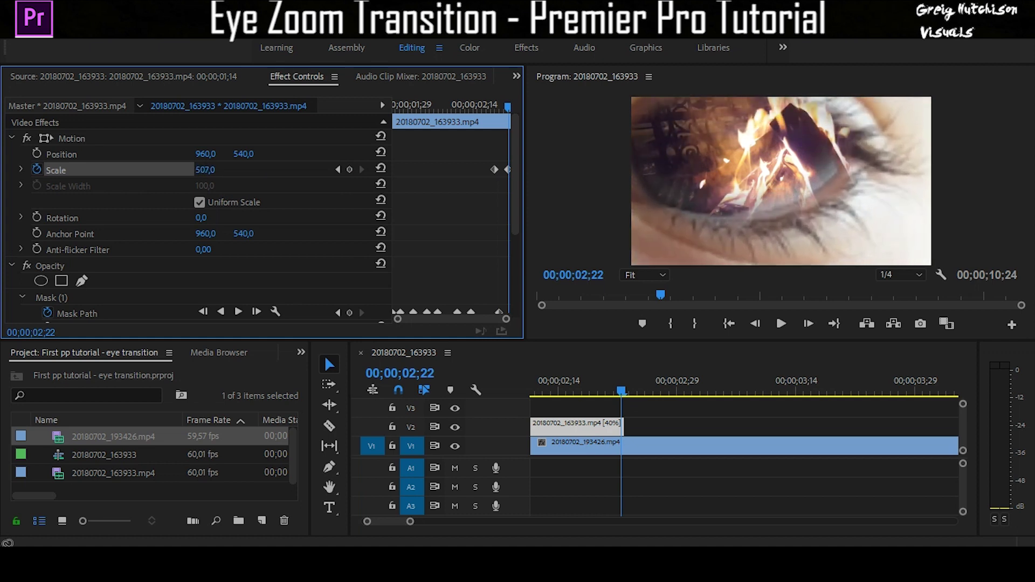
drag(208, 170, 271, 169)
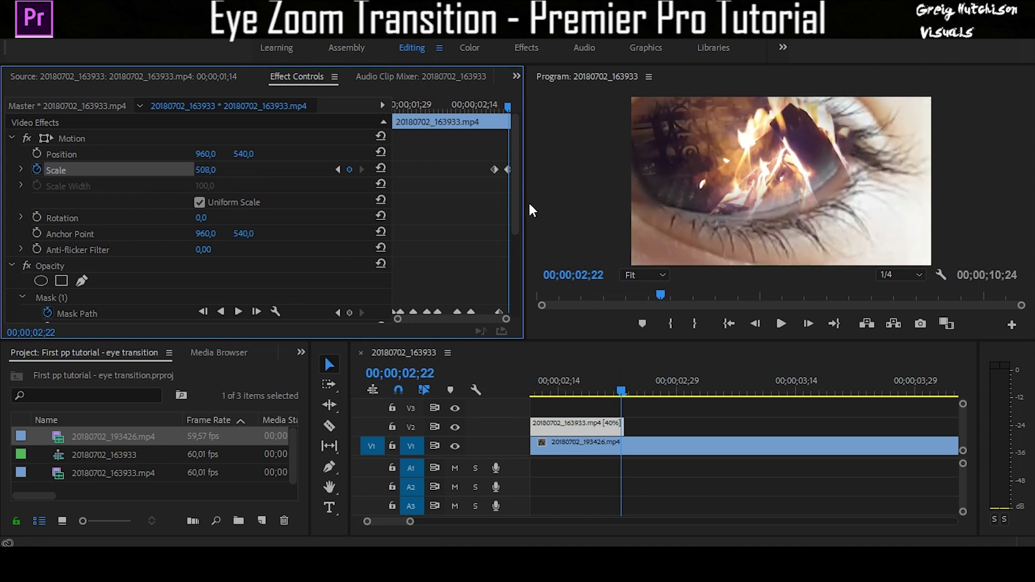
click(508, 170)
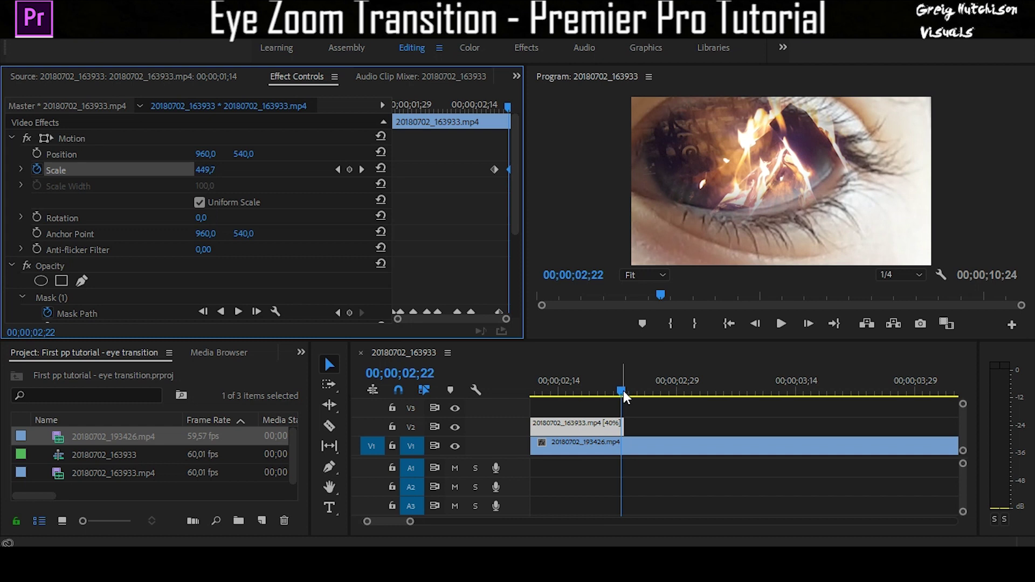
Step: Play the zoom from 02;16 and scrub back through it to 02;21
drag(622, 391, 575, 401)
click(780, 324)
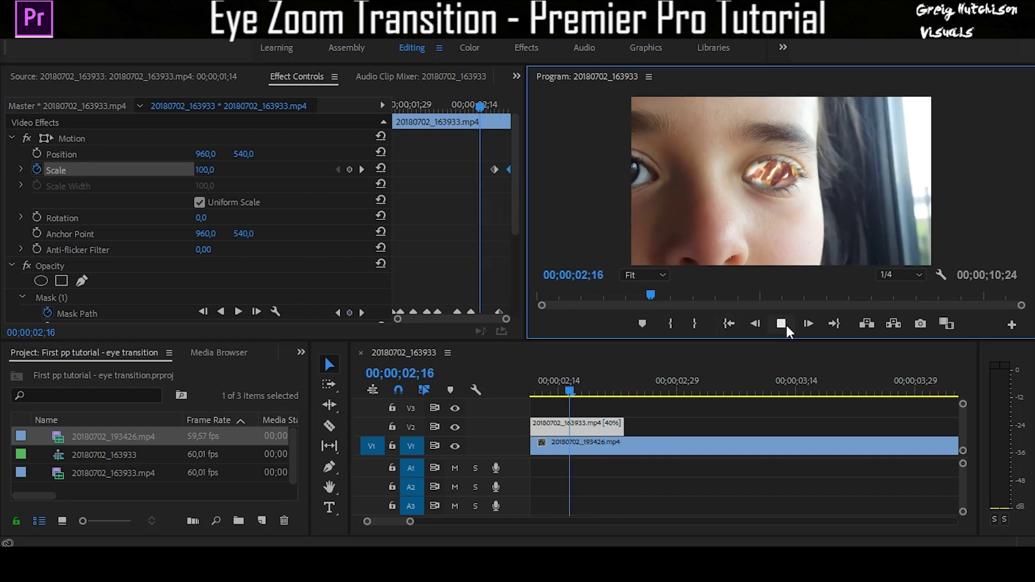
click(783, 323)
drag(794, 385, 618, 426)
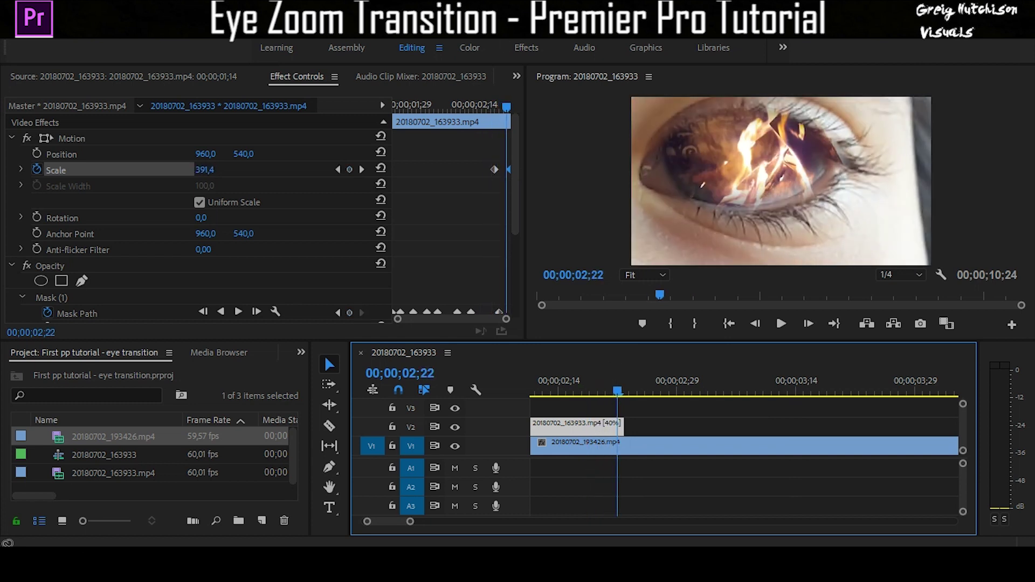
Step: Search 'directio' in the Effects workspace and apply Directional Blur to the V2 eye clip
click(526, 49)
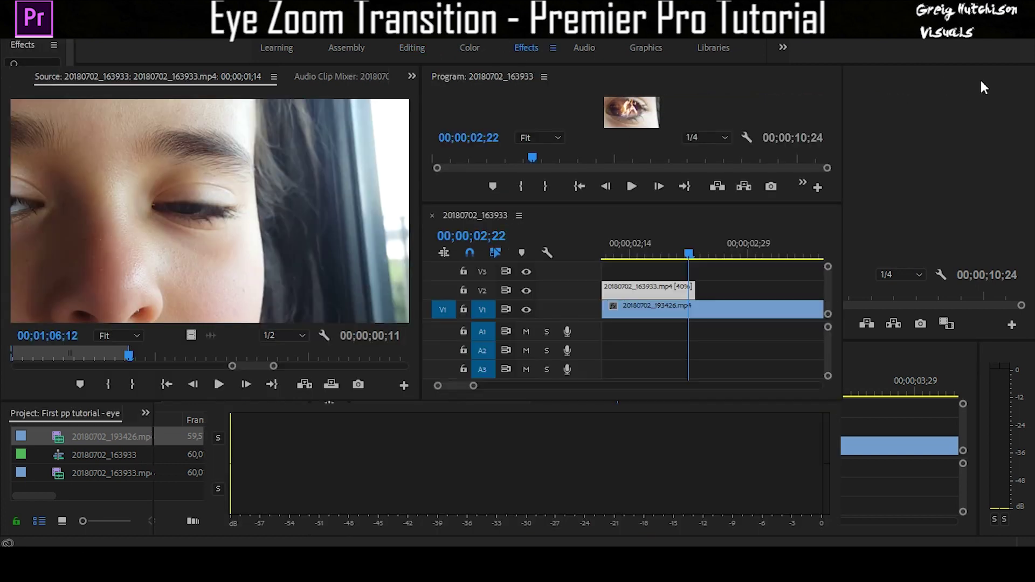
click(965, 95)
text(directional blur)
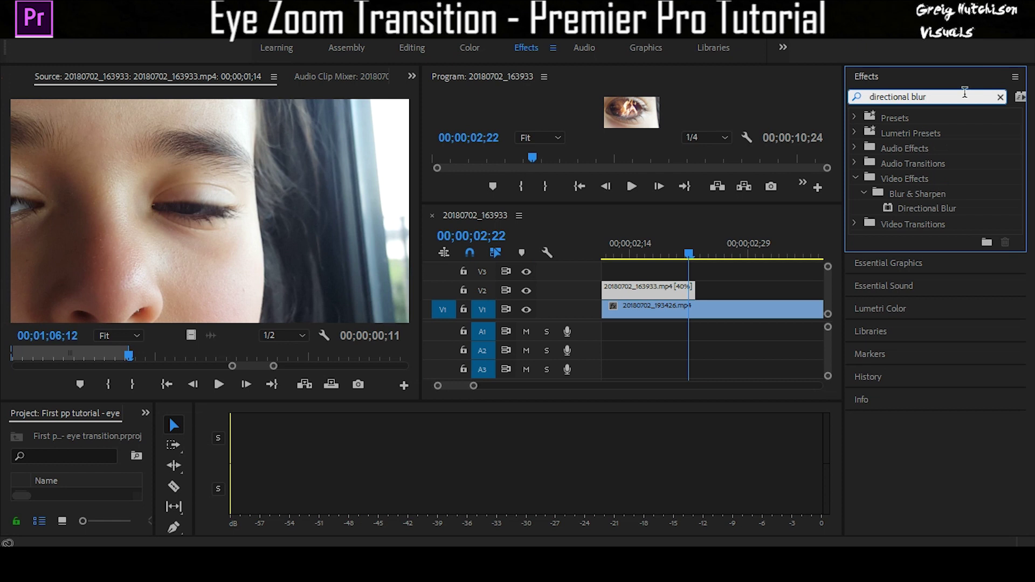
drag(911, 209, 667, 291)
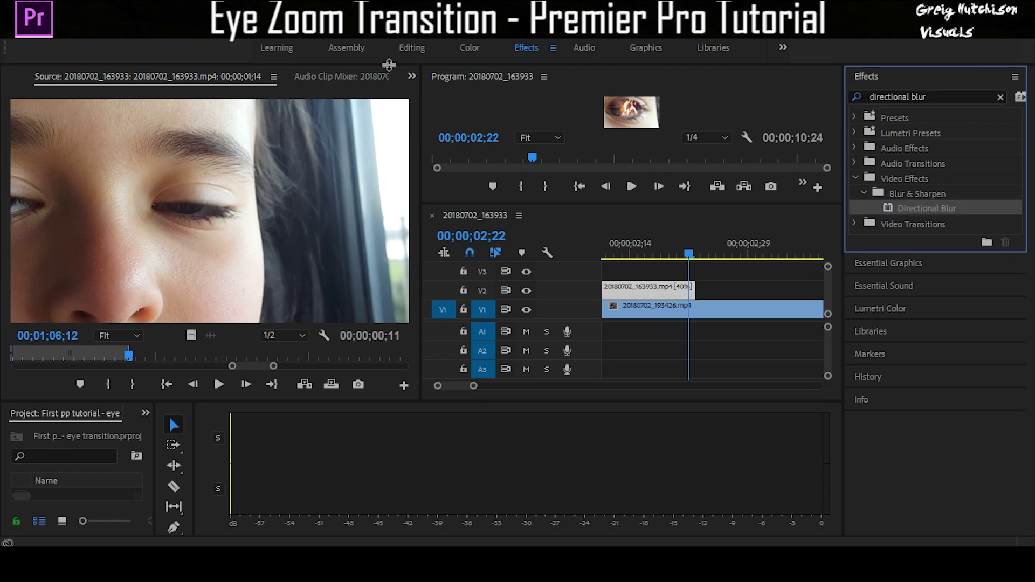
click(412, 51)
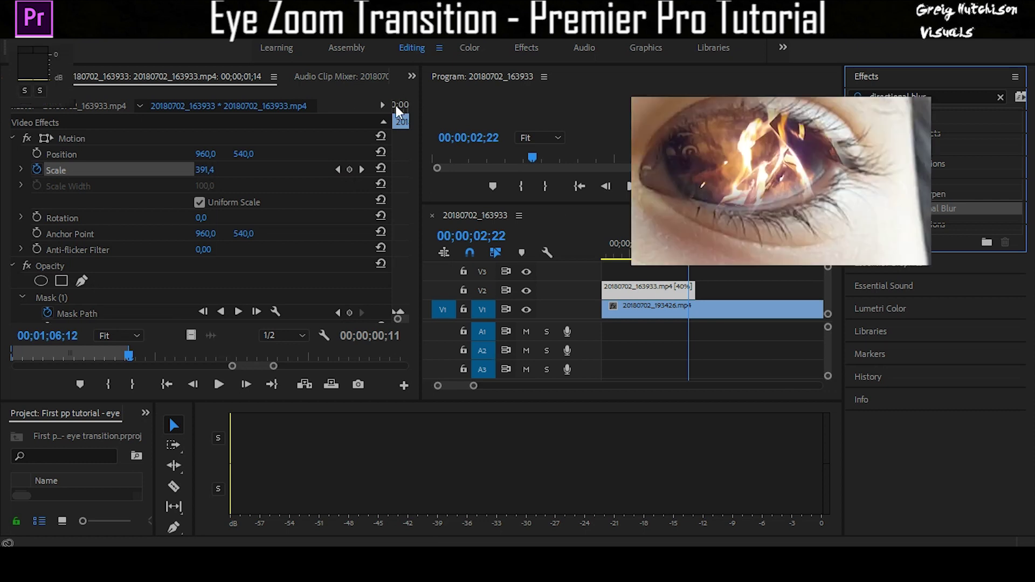
scroll(154, 271, down, 8)
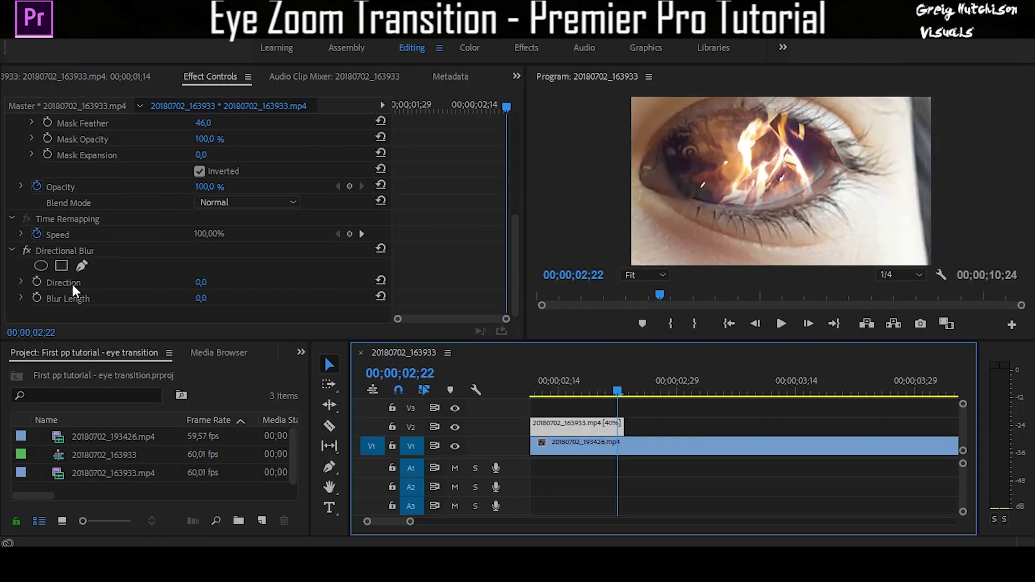
Step: Keyframe the eye clip's Directional Blur Length to 11 at 02;22 and 0 at 02;18, then rewind to 02;06
click(199, 283)
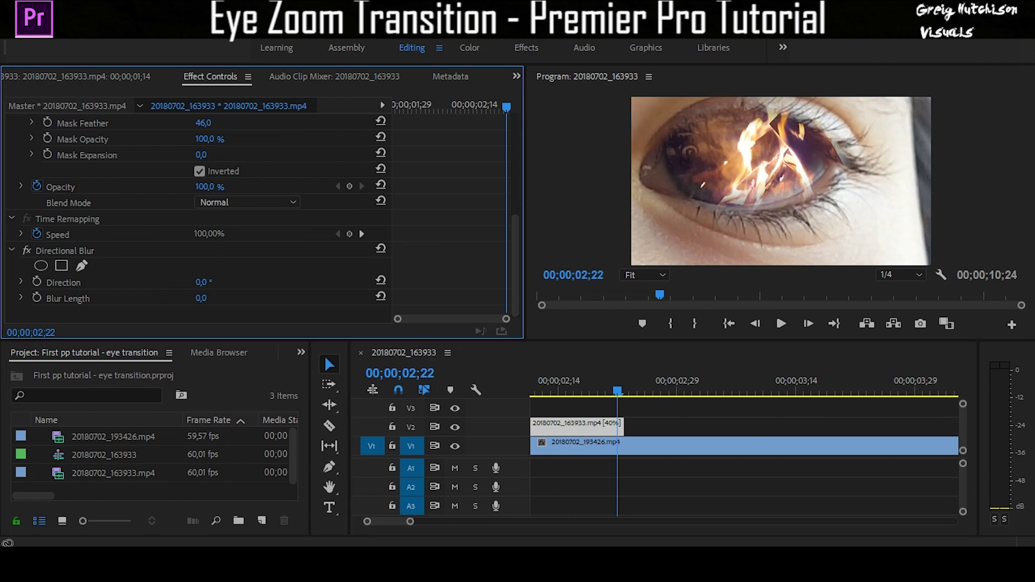
drag(199, 283, 214, 300)
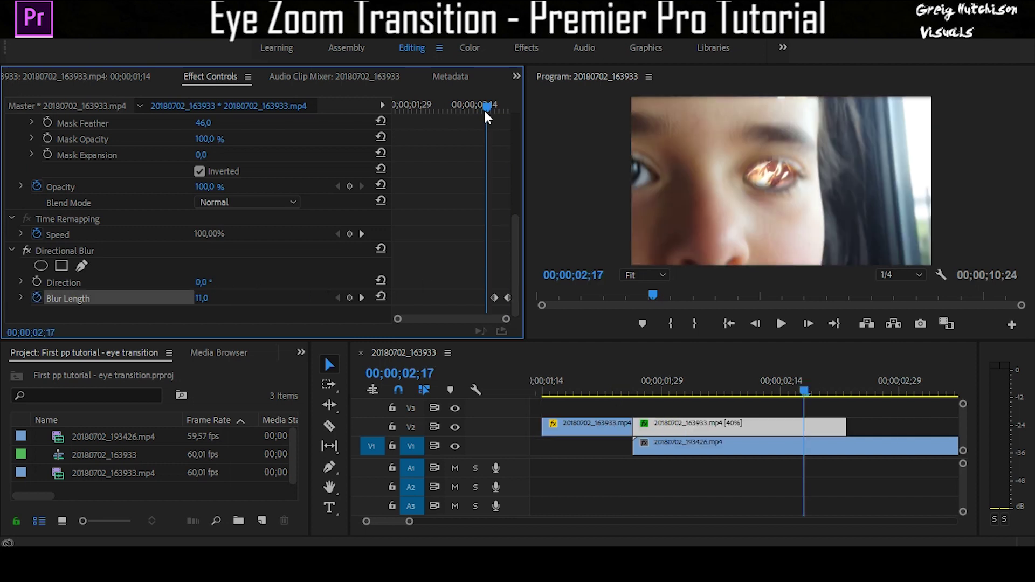
drag(485, 110, 490, 113)
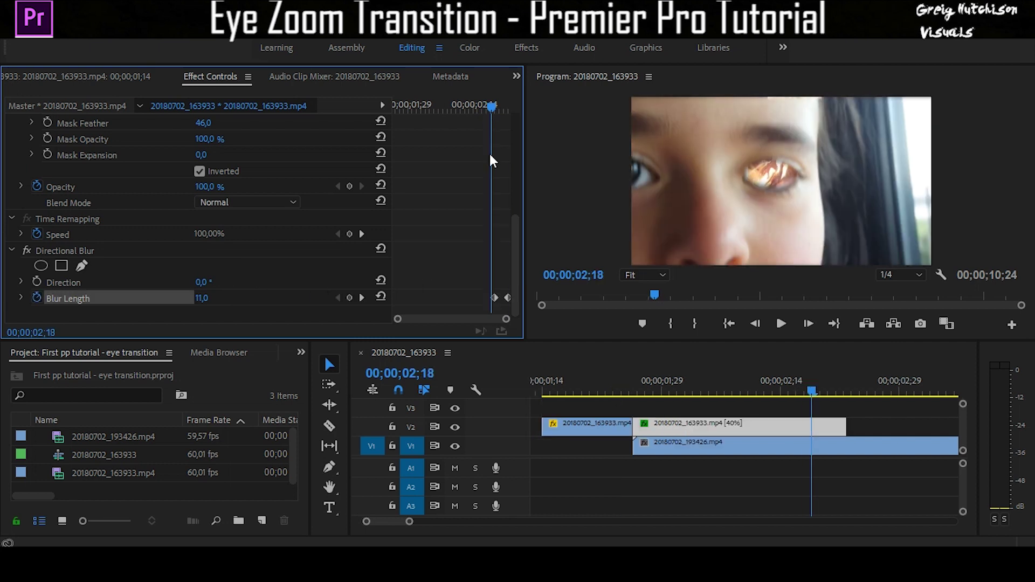
click(493, 297)
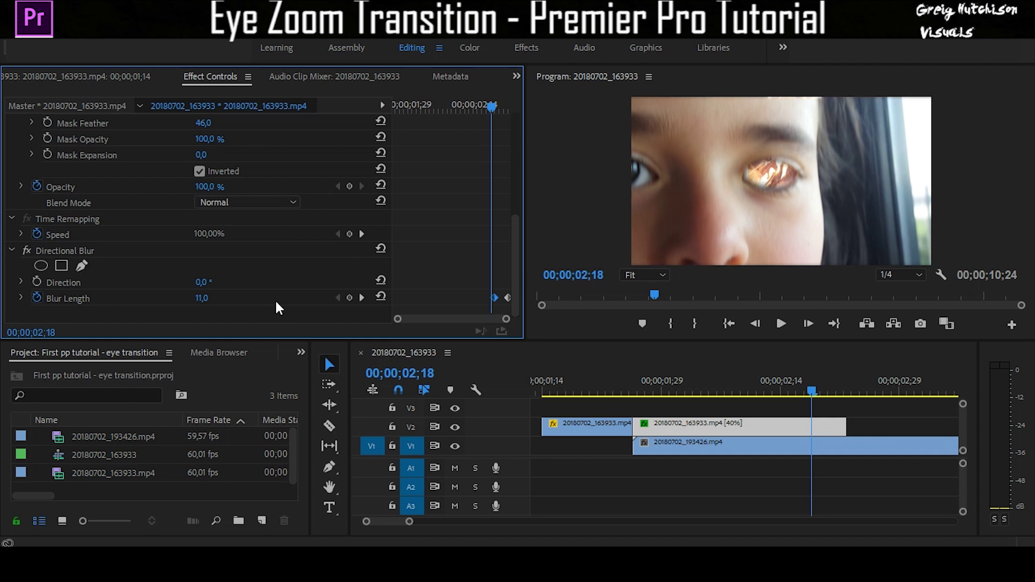
click(379, 297)
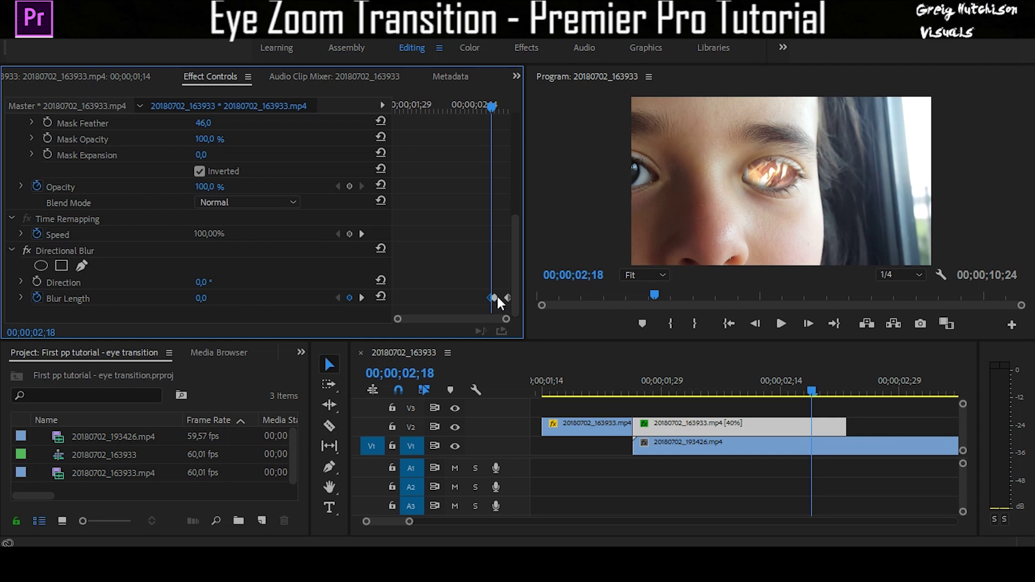
key(Delete)
drag(491, 106, 440, 107)
click(781, 324)
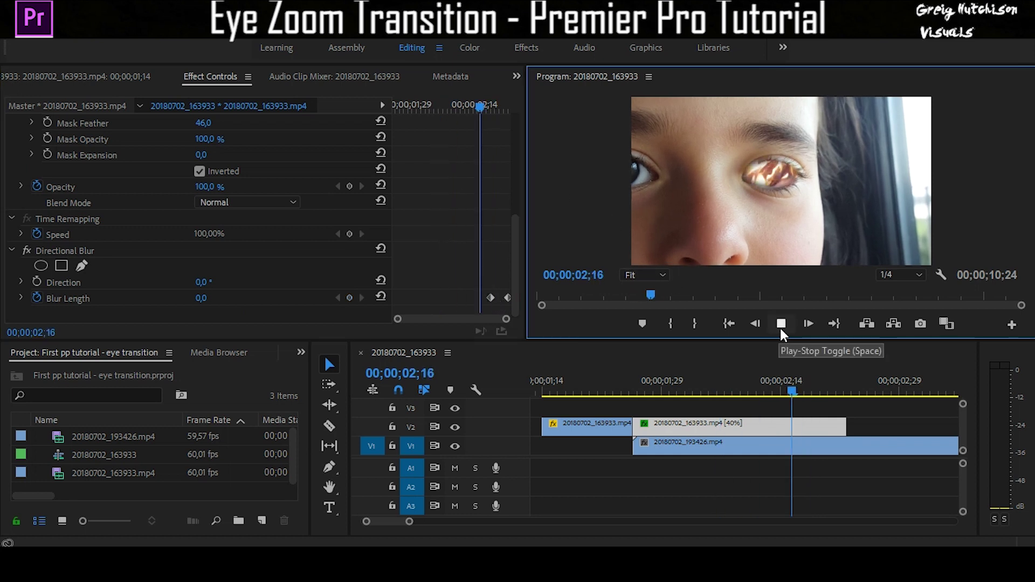
click(780, 324)
drag(584, 389, 640, 407)
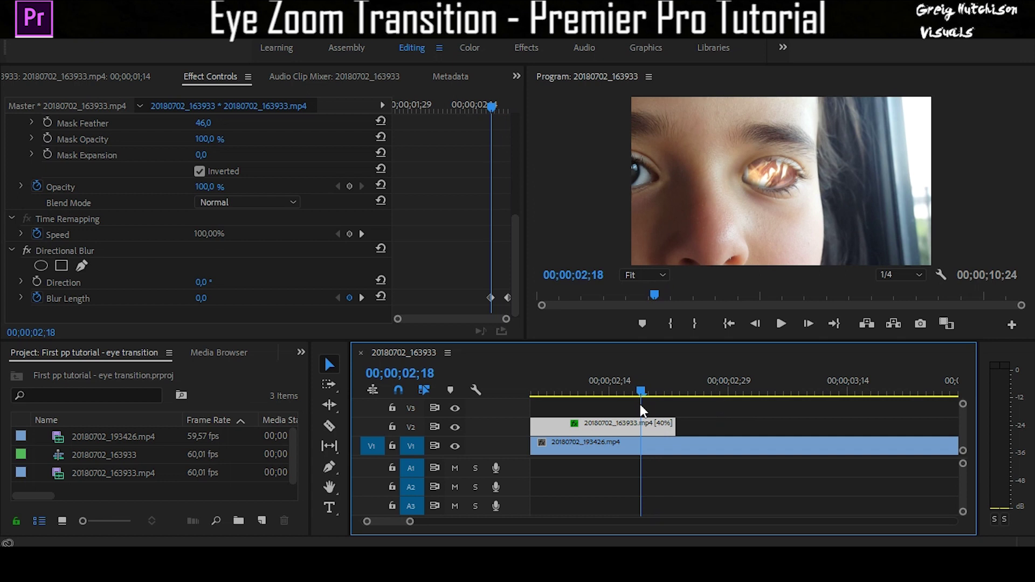
drag(642, 403, 672, 407)
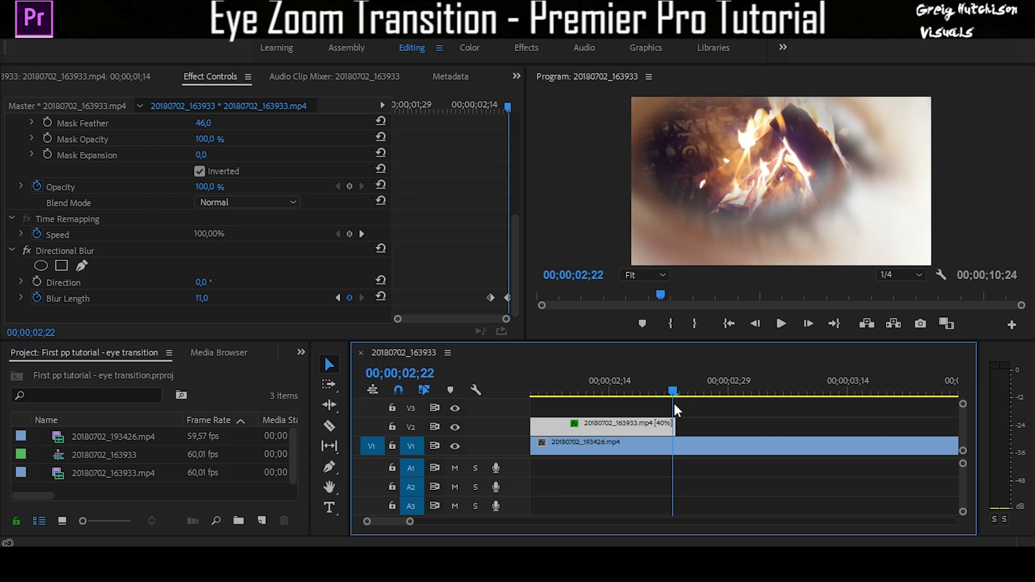